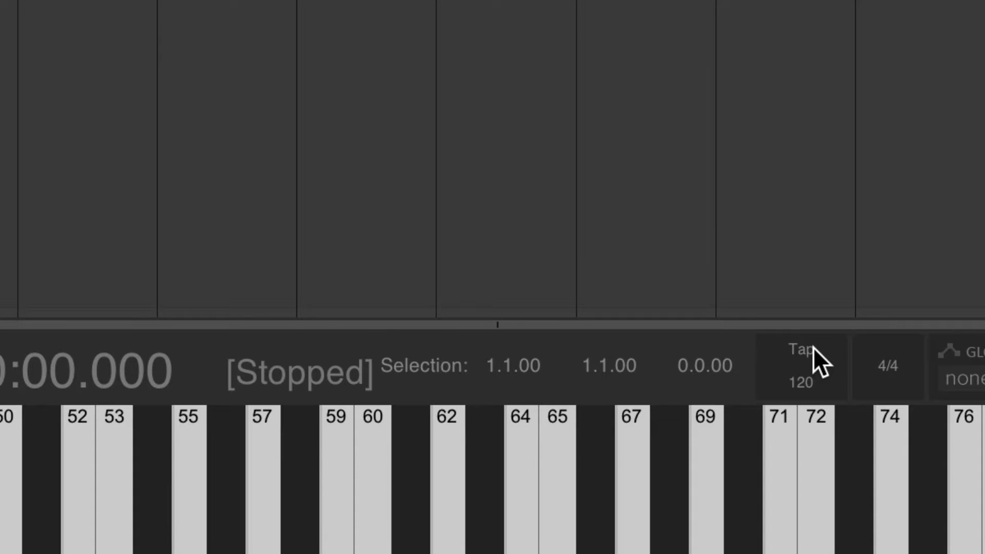
Tap the tempo down to 115 BPM, then reset the project tempo to 120 BPM
{"action": "left_click", "coordinate": [813, 347]}
{"action": "left_click", "coordinate": [814, 347]}
{"action": "left_click", "coordinate": [813, 347]}
{"action": "left_click", "coordinate": [813, 347]}
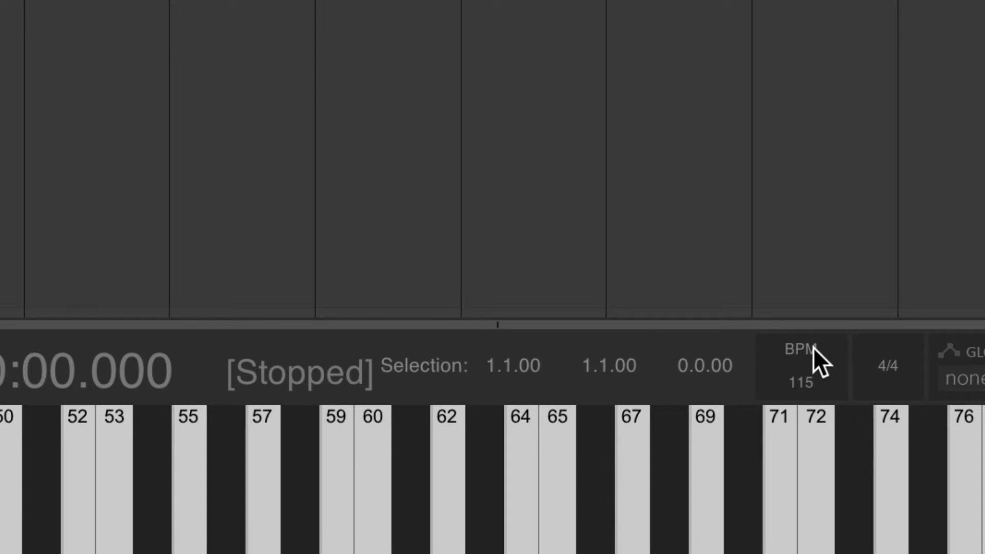
{"action": "left_click", "coordinate": [814, 348]}
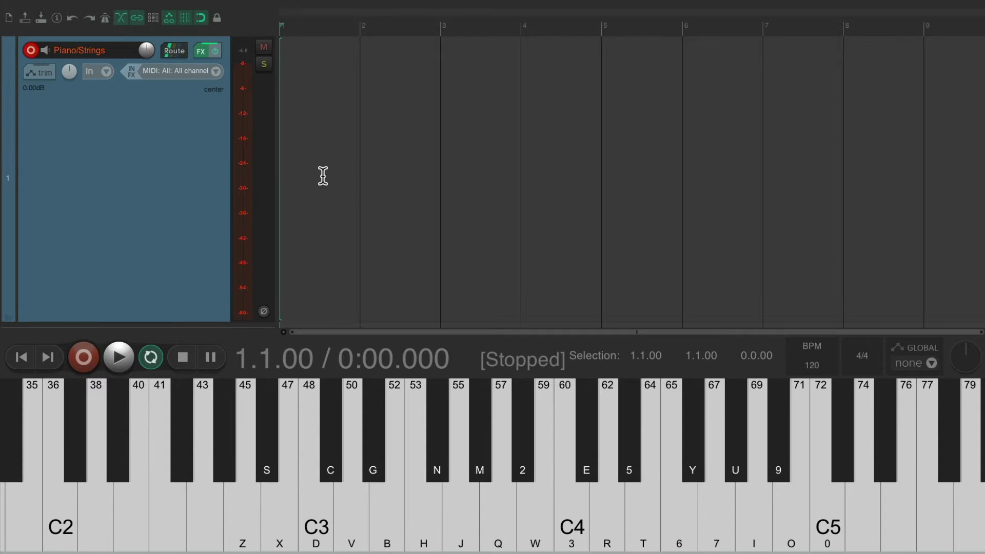
{"action": "key", "text": "b"}
{"action": "key", "text": "q"}
{"action": "key", "text": "e"}
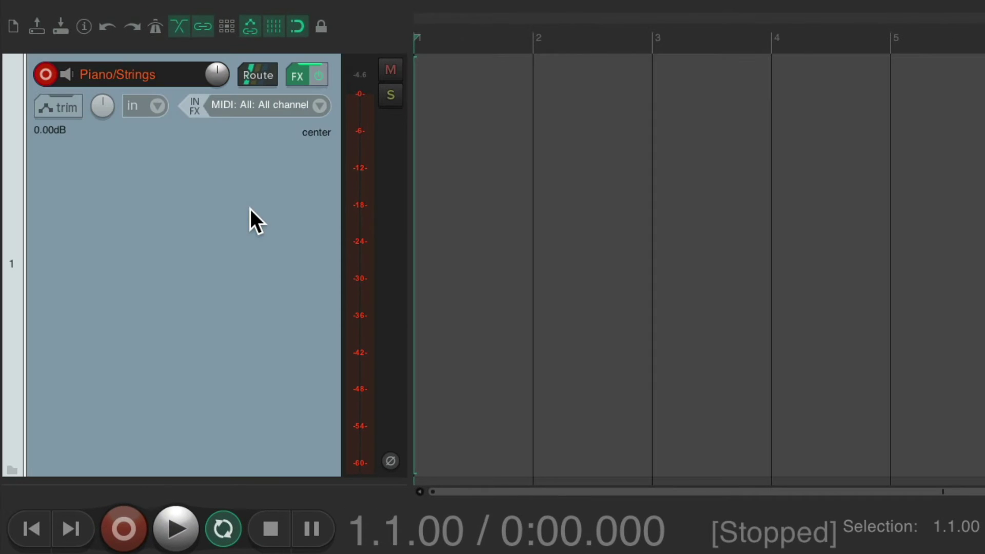
Start a new project in its own tab beside Tap Tempo.RPP from the File menu
{"action": "left_click", "coordinate": [126, 10]}
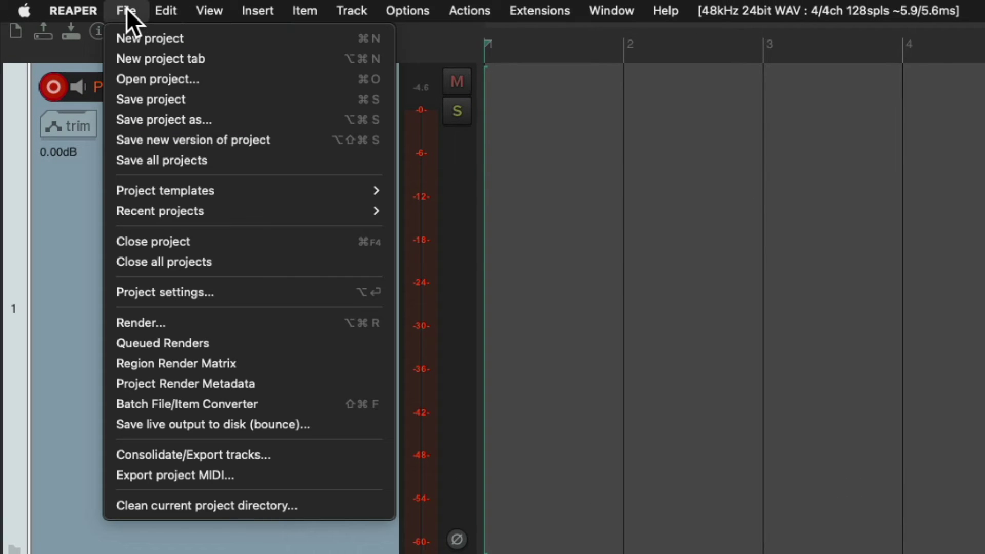
{"action": "left_click", "coordinate": [118, 58]}
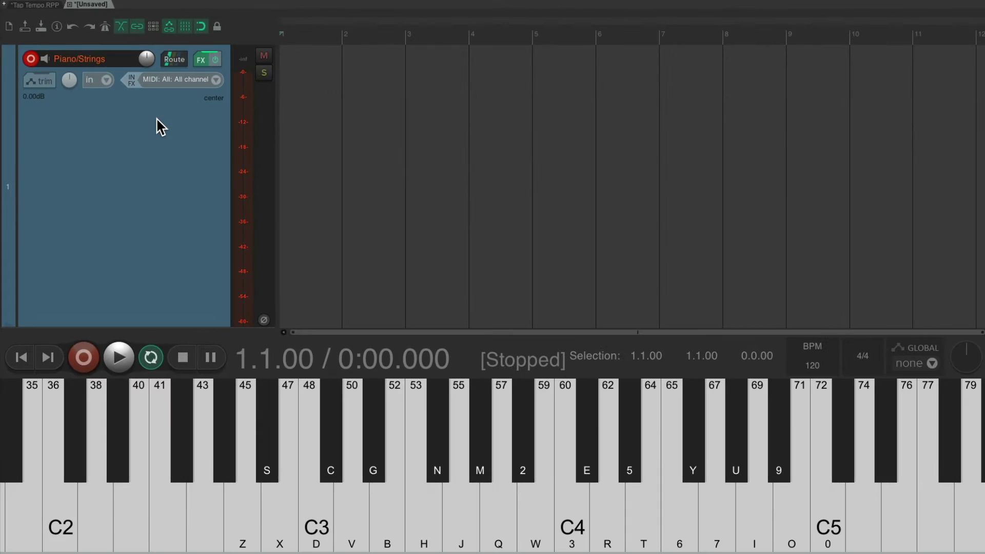
Start recording at 120 BPM and play the opening piano chords on the Virtual MIDI Keyboard
{"action": "key", "text": "ctrl+r"}
{"action": "key", "text": "q"}
{"action": "key", "text": "t"}
{"action": "key", "text": "i"}
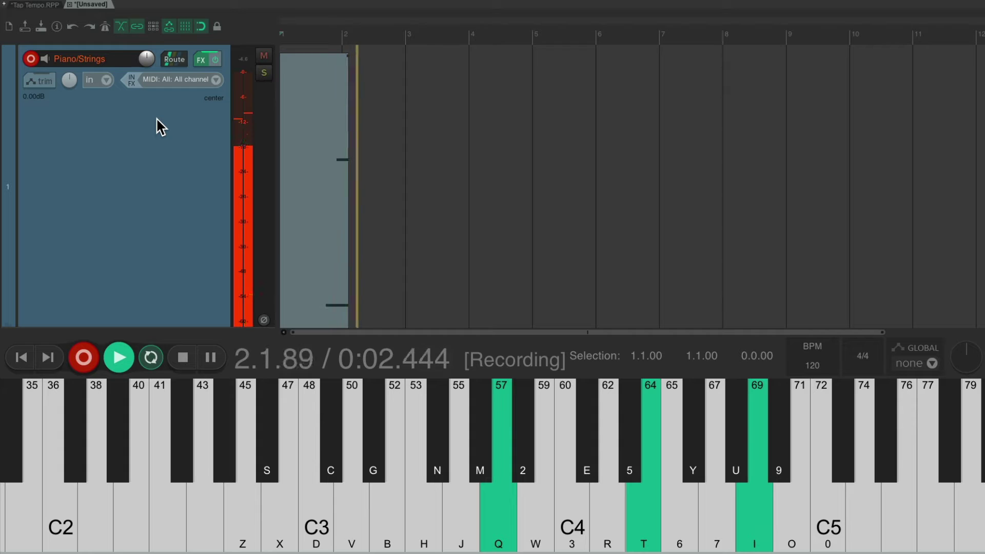
{"action": "key", "text": "q"}
{"action": "key", "text": "t"}
{"action": "key", "text": "c"}
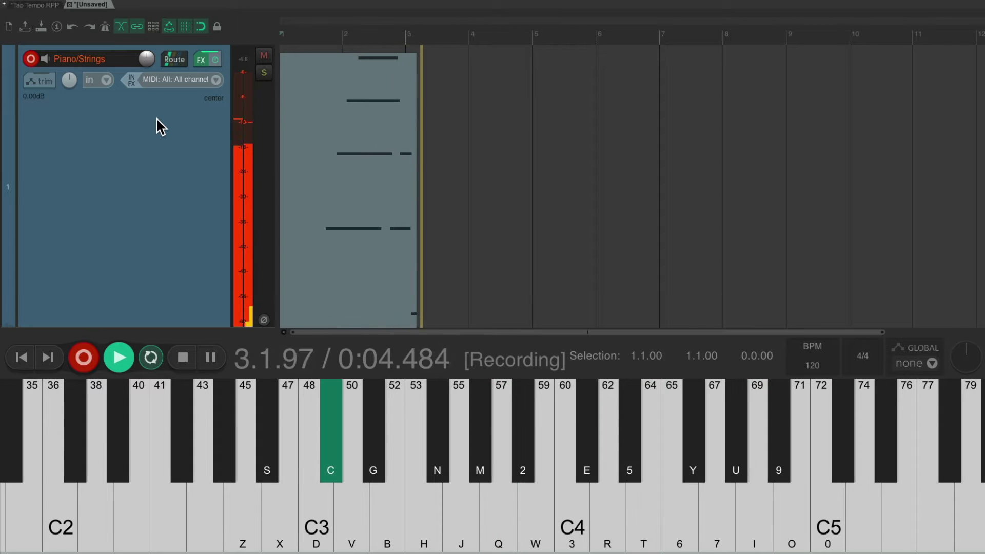
{"action": "key", "text": "e"}
{"action": "key", "text": "t"}
{"action": "key", "text": "u"}
{"action": "key", "text": "c"}
{"action": "key", "text": "v"}
Play the remaining chords through the closing chord, stop recording, and play the take back
{"action": "key", "text": "q"}
{"action": "key", "text": "r"}
{"action": "key", "text": "y"}
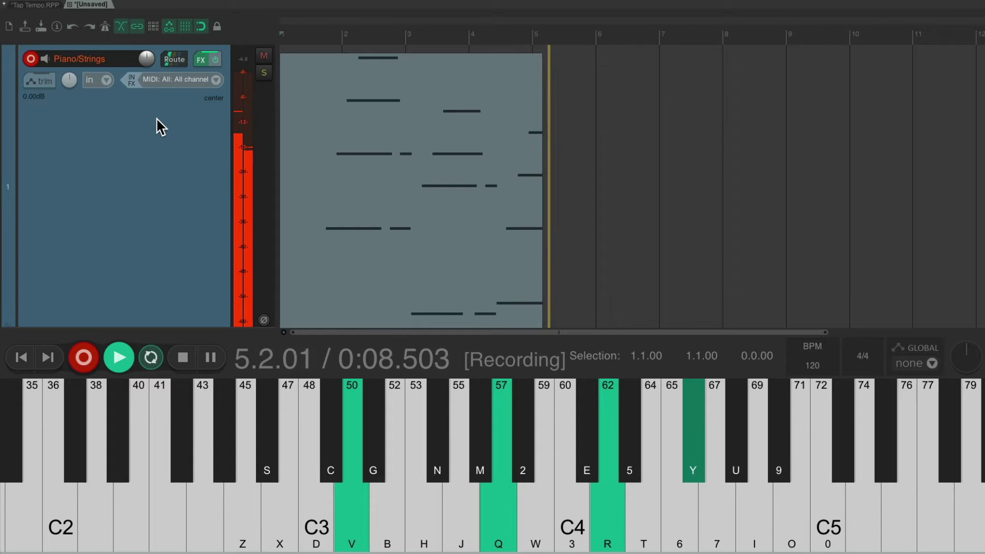
{"action": "key", "text": "v"}
{"action": "key", "text": "q"}
{"action": "key", "text": "v"}
{"action": "key", "text": "r"}
{"action": "key", "text": "t"}
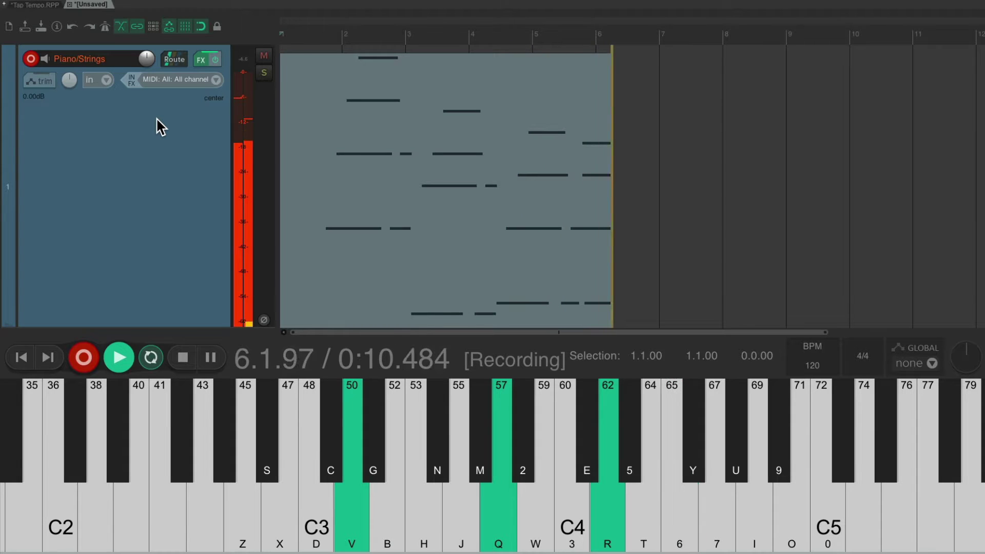
{"action": "key", "text": "t"}
{"action": "key", "text": "r"}
{"action": "key", "text": "z"}
{"action": "key", "text": "q"}
{"action": "key", "text": "e"}
{"action": "key", "text": "t"}
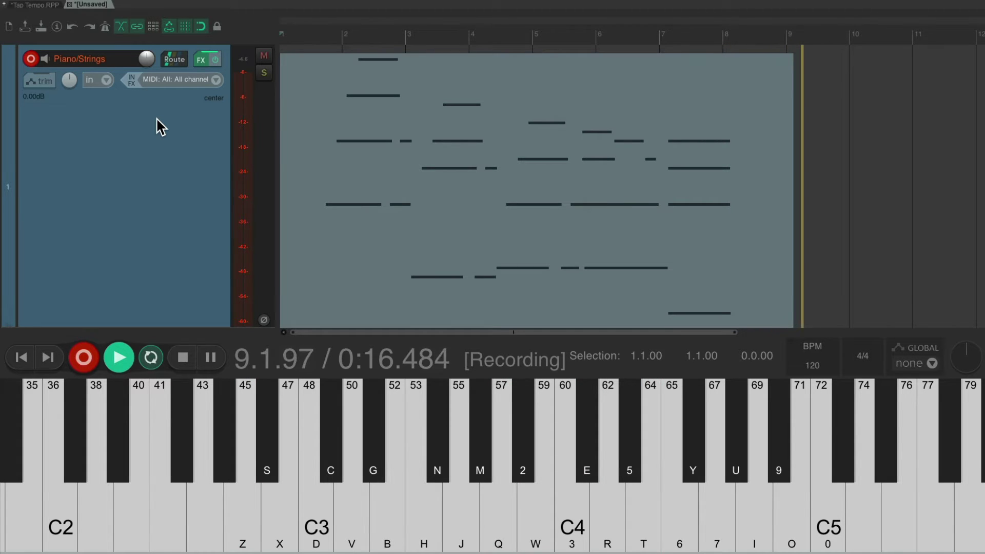
{"action": "key", "text": "space"}
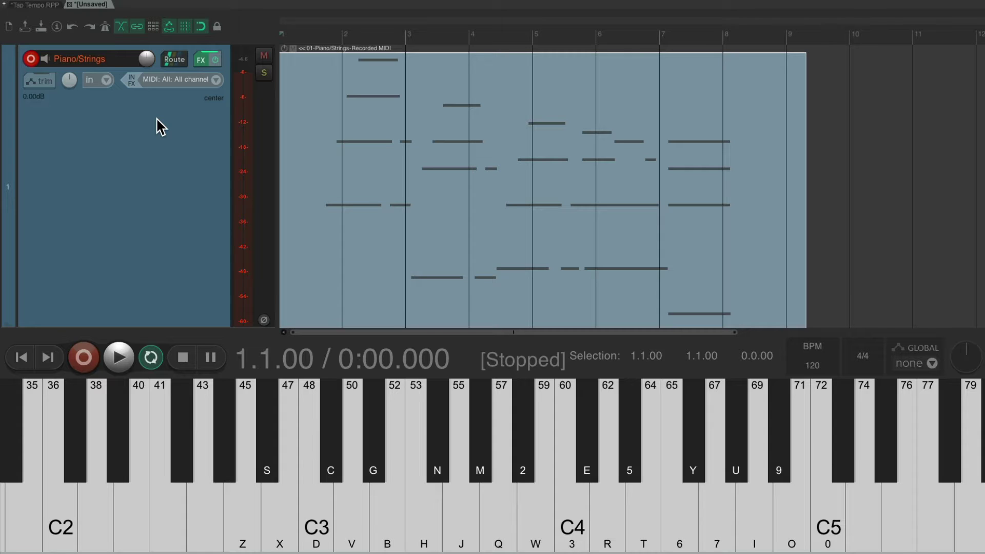
{"action": "key", "text": "space"}
Switch to the Tap Tempo.RPP project and tap the tempo until it settles at 87 BPM
{"action": "left_click", "coordinate": [48, 6]}
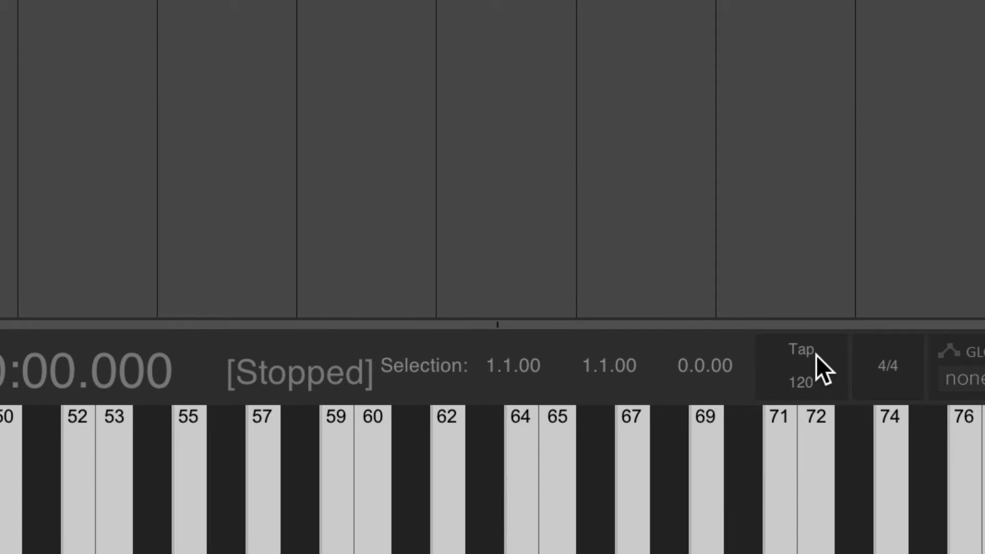
{"action": "left_click", "coordinate": [816, 355]}
{"action": "left_click", "coordinate": [816, 355]}
{"action": "left_click", "coordinate": [816, 355]}
{"action": "left_click", "coordinate": [816, 355]}
{"action": "left_click", "coordinate": [816, 355]}
{"action": "left_click", "coordinate": [816, 354]}
{"action": "left_click", "coordinate": [816, 355]}
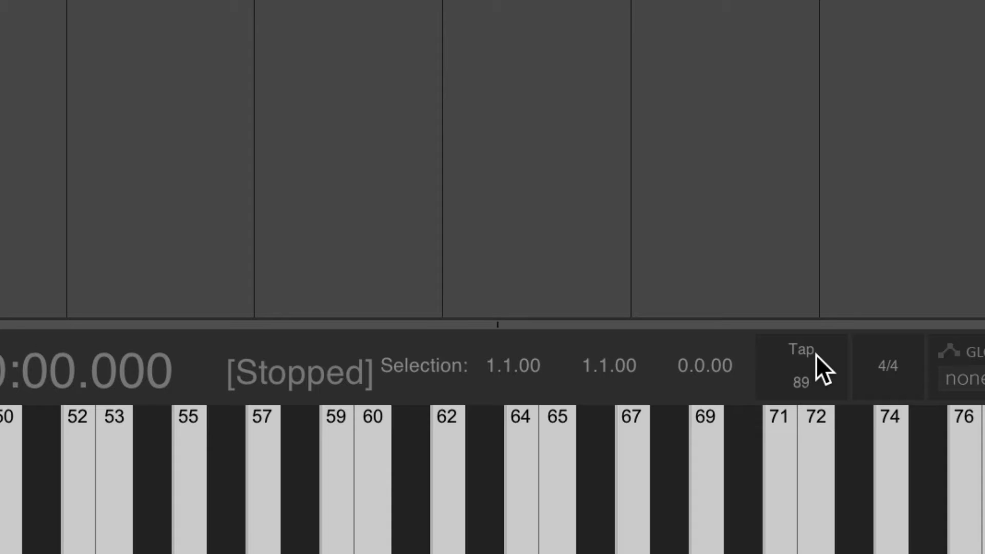
{"action": "left_click", "coordinate": [816, 355]}
{"action": "left_click", "coordinate": [816, 355]}
{"action": "left_click", "coordinate": [816, 355]}
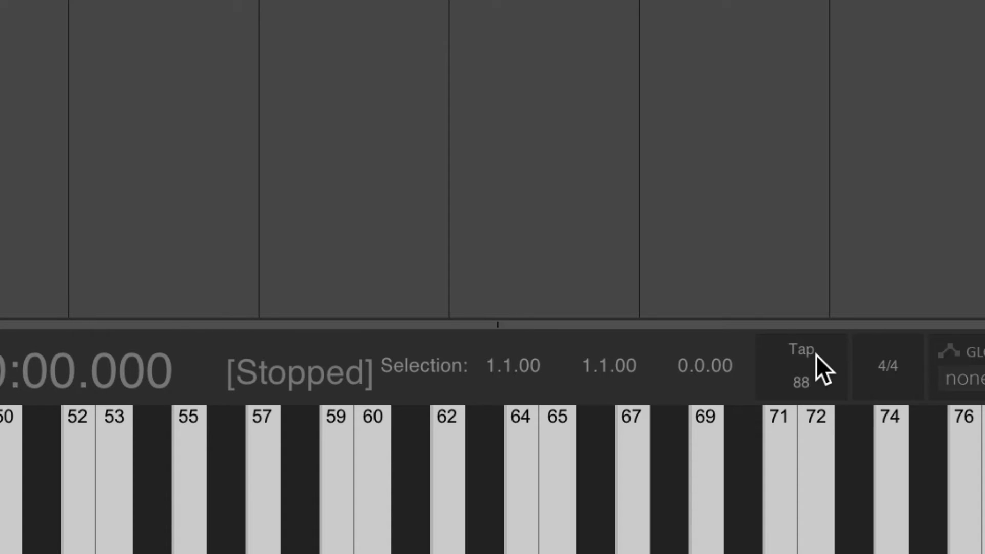
{"action": "left_click", "coordinate": [816, 354]}
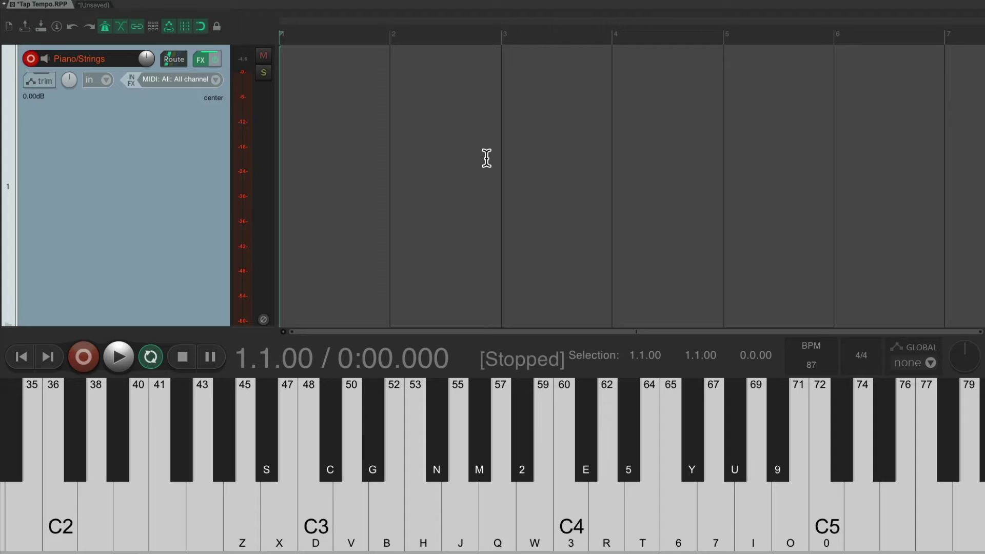
Start recording at 87 BPM and play the opening piano chords on the Virtual MIDI Keyboard
{"action": "key", "text": "ctrl+r"}
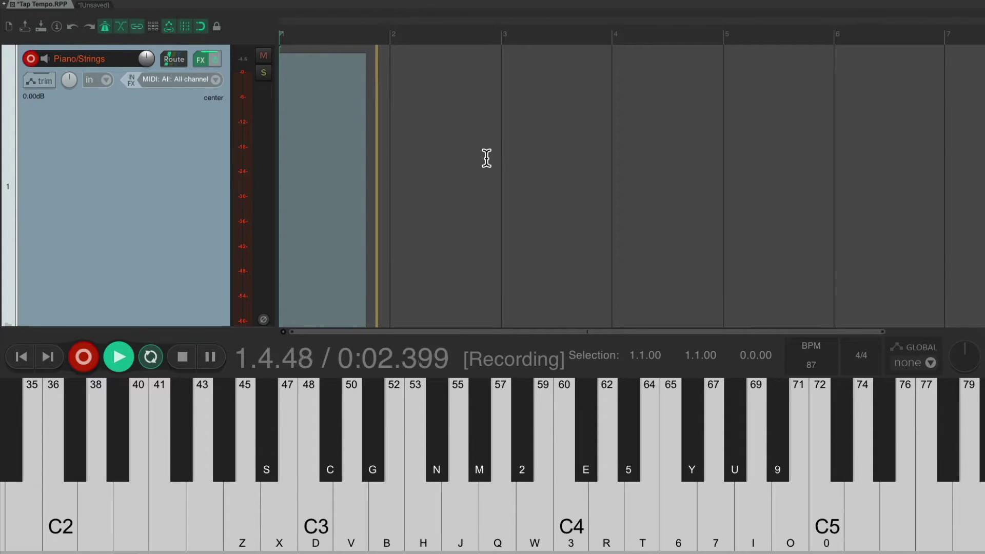
{"action": "key", "text": "q"}
{"action": "key", "text": "t"}
{"action": "key", "text": "i"}
{"action": "key", "text": "p"}
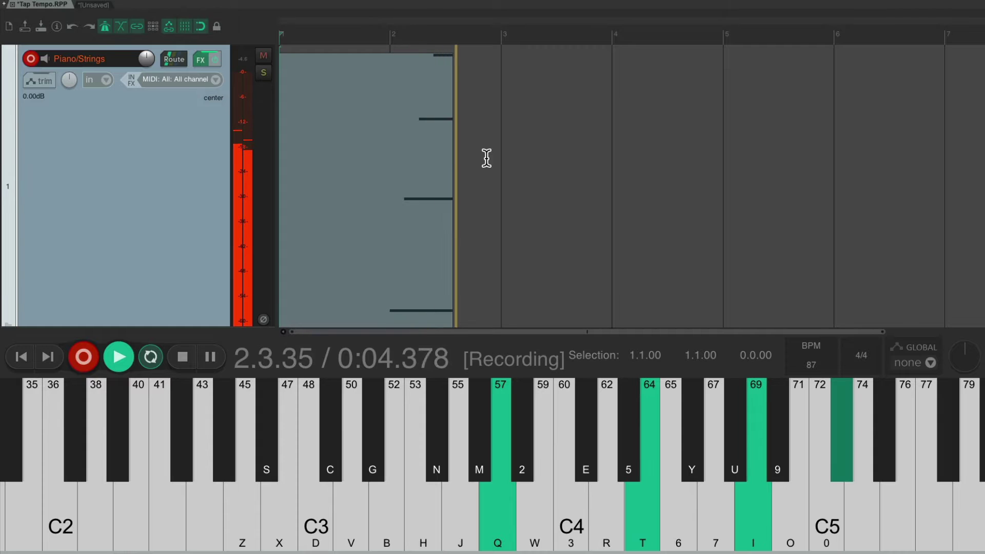
{"action": "key", "text": "q"}
{"action": "key", "text": "t"}
{"action": "key", "text": "c"}
{"action": "key", "text": "e"}
{"action": "key", "text": "t"}
{"action": "key", "text": "u"}
Record the middle chords of the piano part
{"action": "key", "text": "c"}
{"action": "key", "text": "e"}
{"action": "key", "text": "v"}
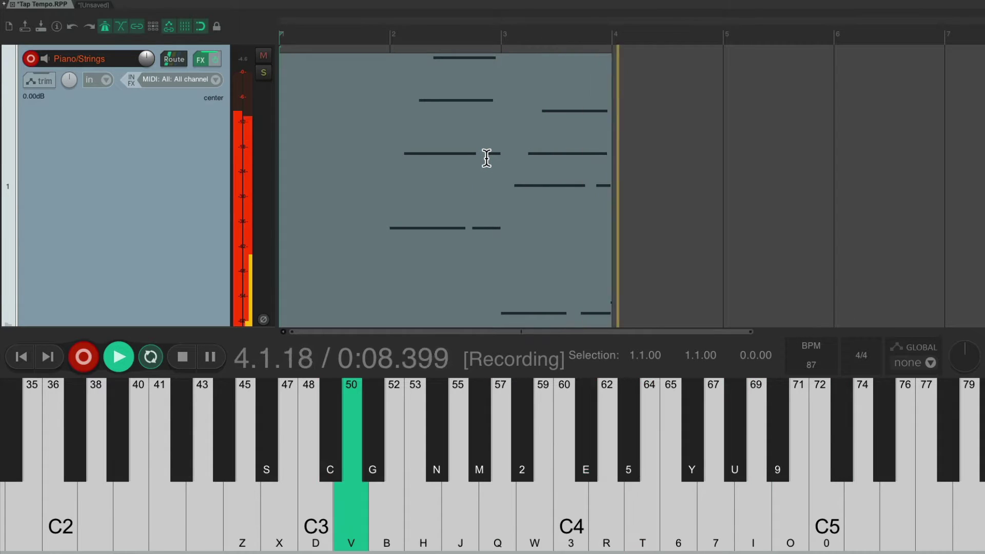
{"action": "key", "text": "q"}
{"action": "key", "text": "r"}
{"action": "key", "text": "y"}
{"action": "key", "text": "v"}
{"action": "key", "text": "q"}
{"action": "key", "text": "v"}
{"action": "key", "text": "r"}
{"action": "key", "text": "6"}
Change the held chord's top note, play the closing chord, and stop recording
{"action": "key", "text": "t"}
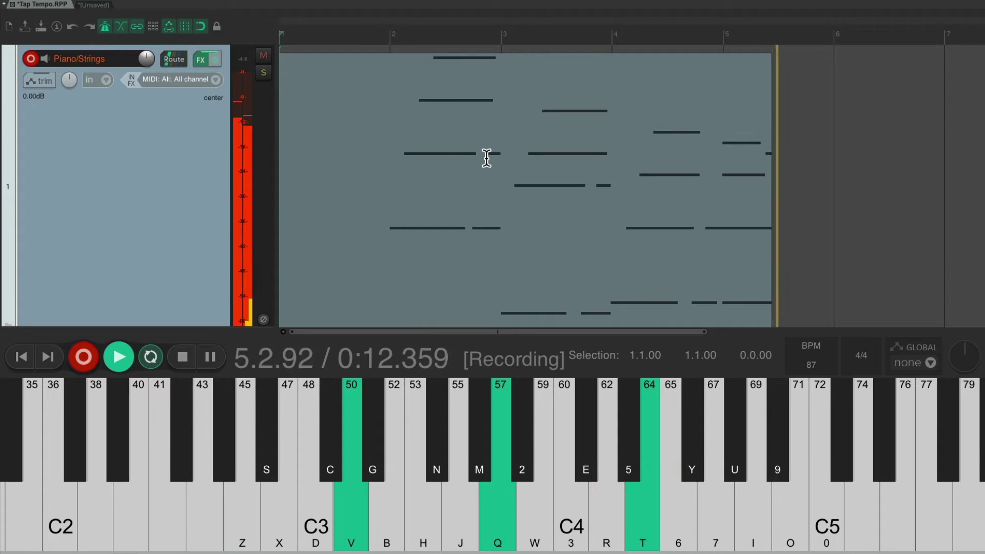
{"action": "key", "text": "r"}
{"action": "key", "text": "z"}
{"action": "key", "text": "q"}
{"action": "key", "text": "e"}
{"action": "key", "text": "t"}
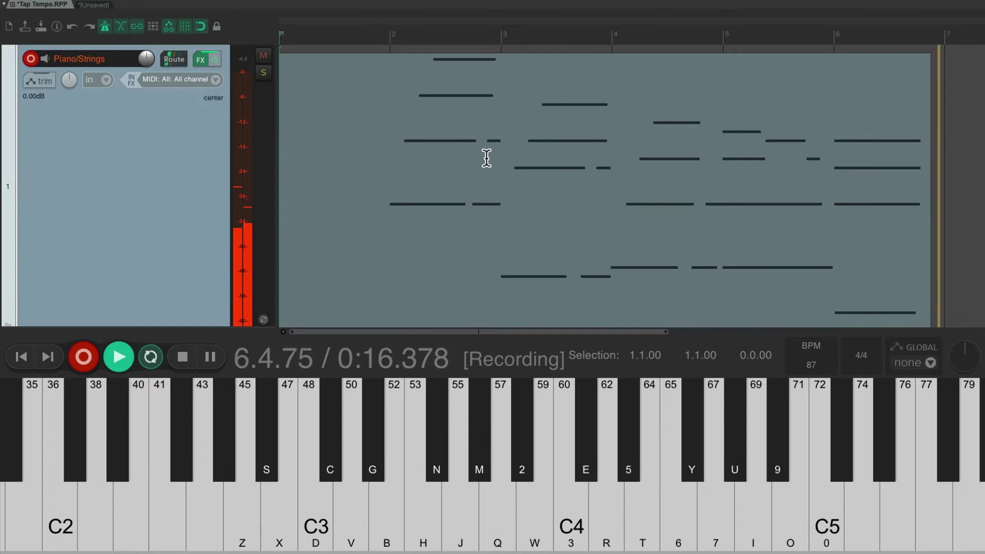
{"action": "key", "text": "space"}
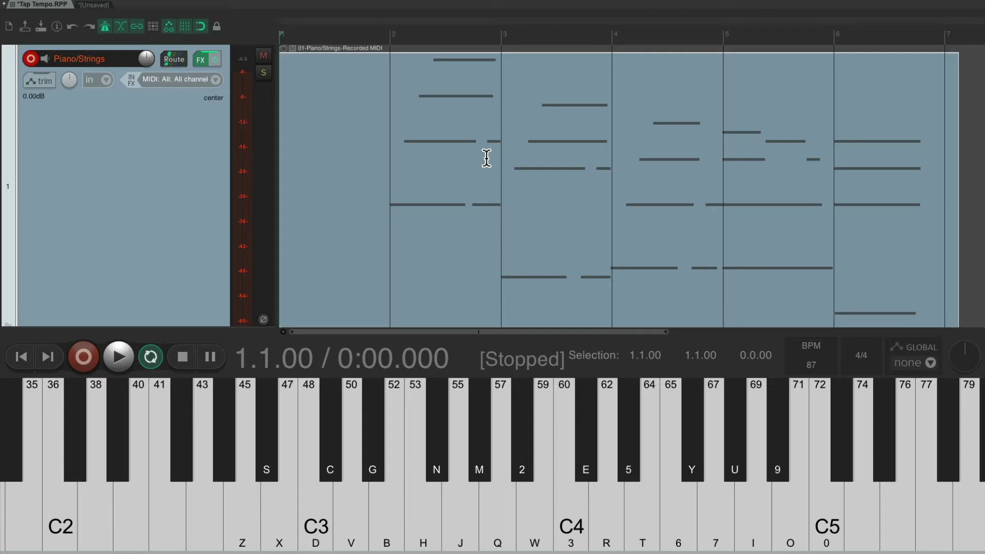
Delete the recorded piano take and open the Actions list filtered for 'tap'
{"action": "key", "text": "Delete"}
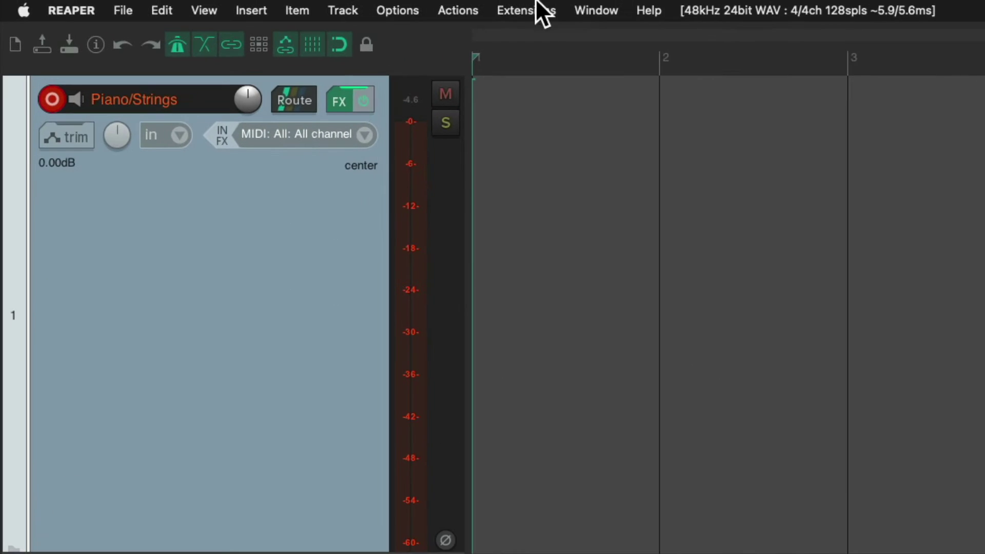
{"action": "left_click", "coordinate": [452, 8]}
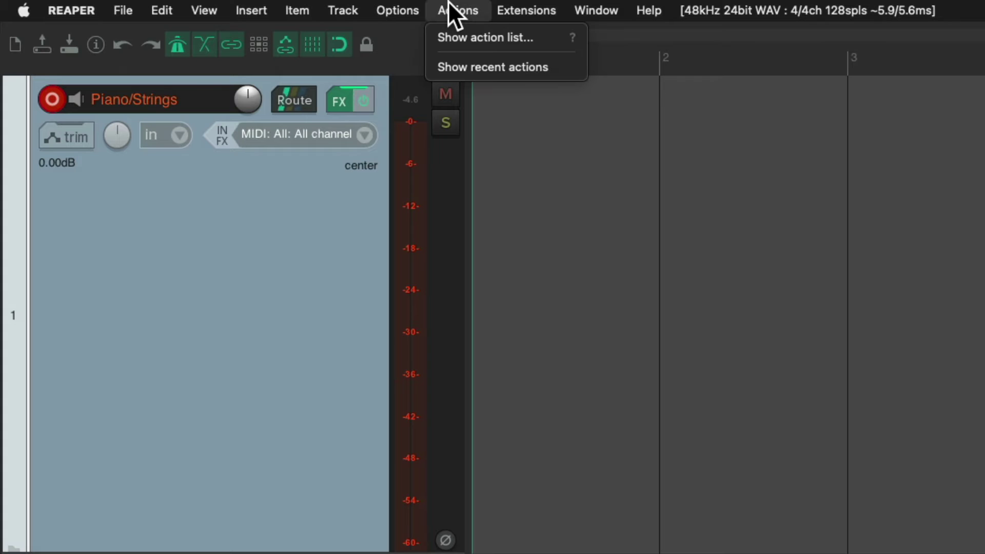
{"action": "left_click", "coordinate": [430, 39]}
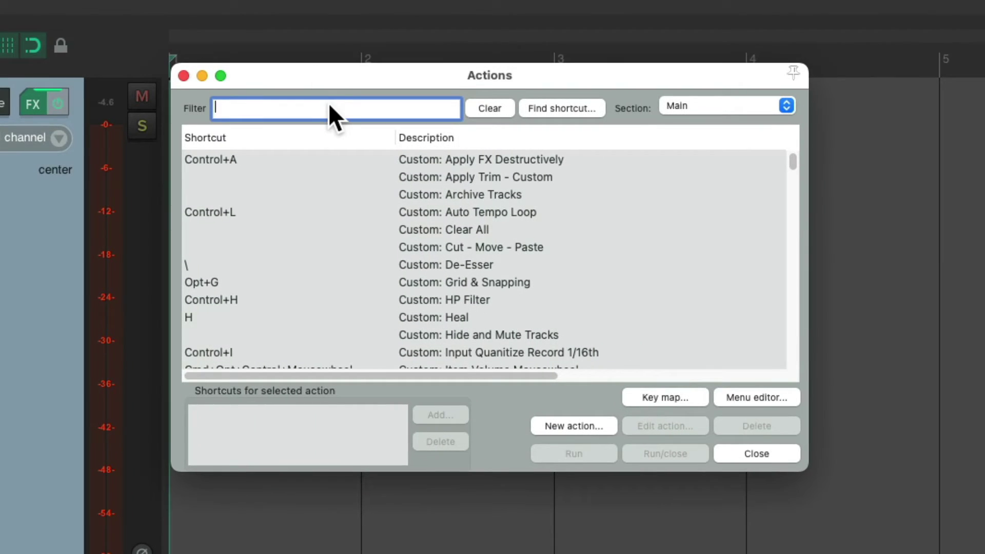
{"action": "type", "text": "tap"}
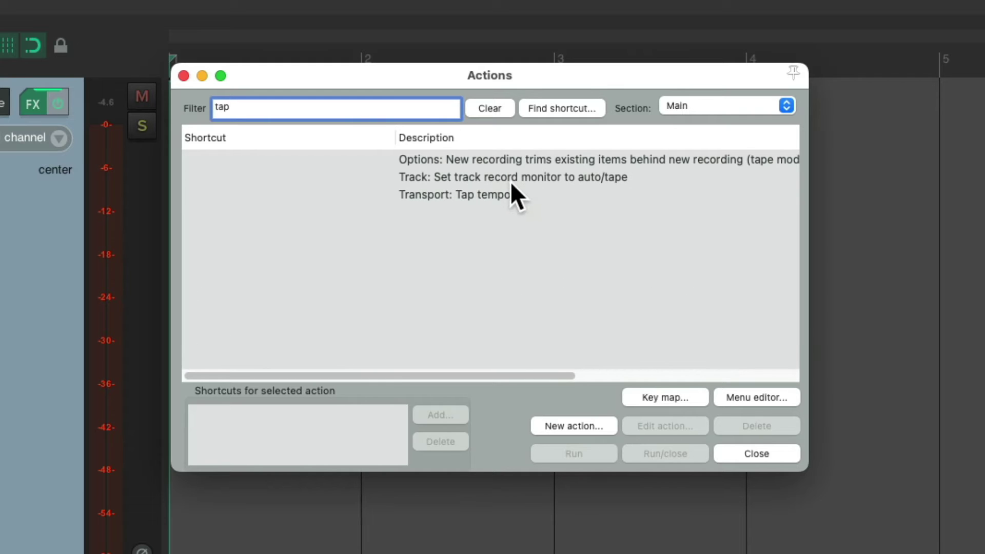
Assign Ctrl+Alt+Super+T as the shortcut for Transport: Tap tempo
{"action": "left_click", "coordinate": [528, 195]}
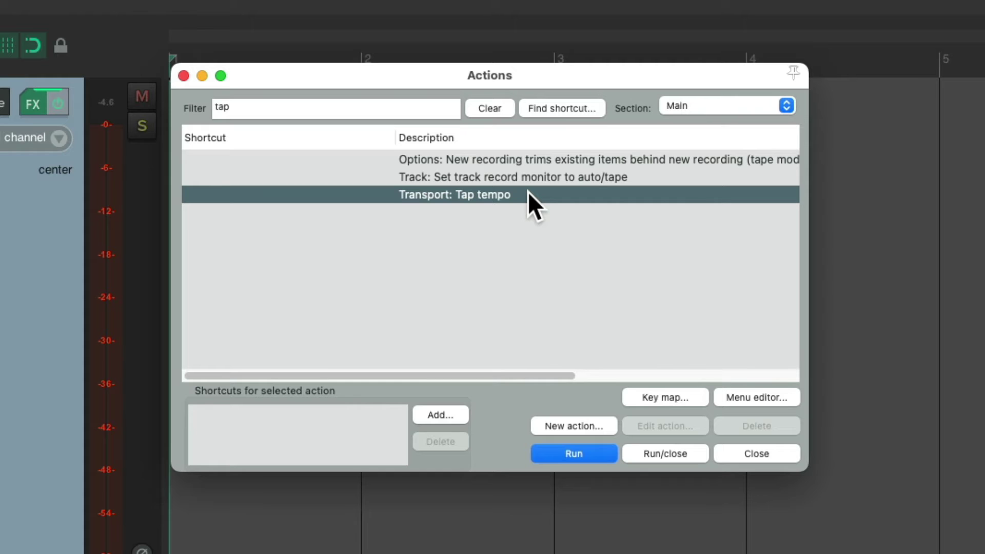
{"action": "left_click", "coordinate": [440, 415]}
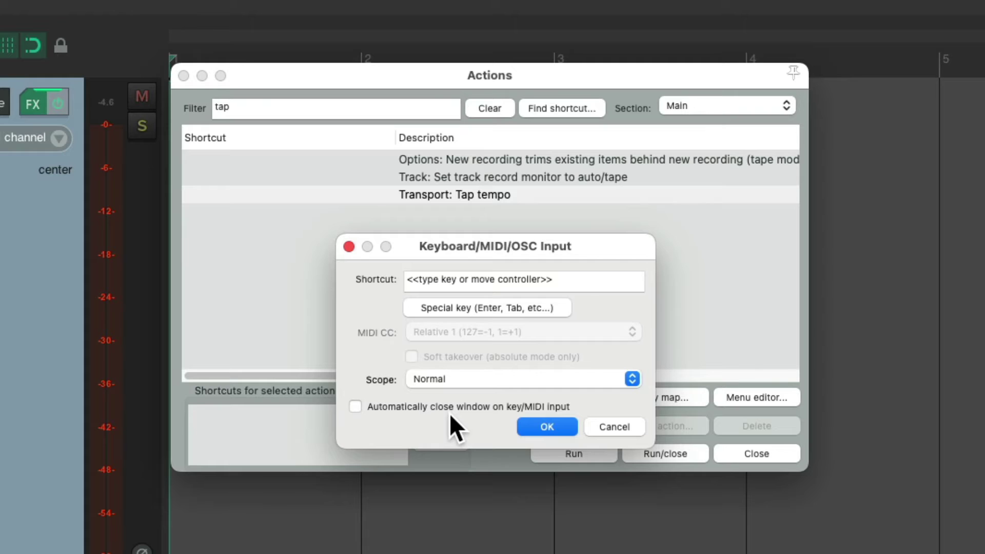
{"action": "key", "text": "ctrl+alt+super+t"}
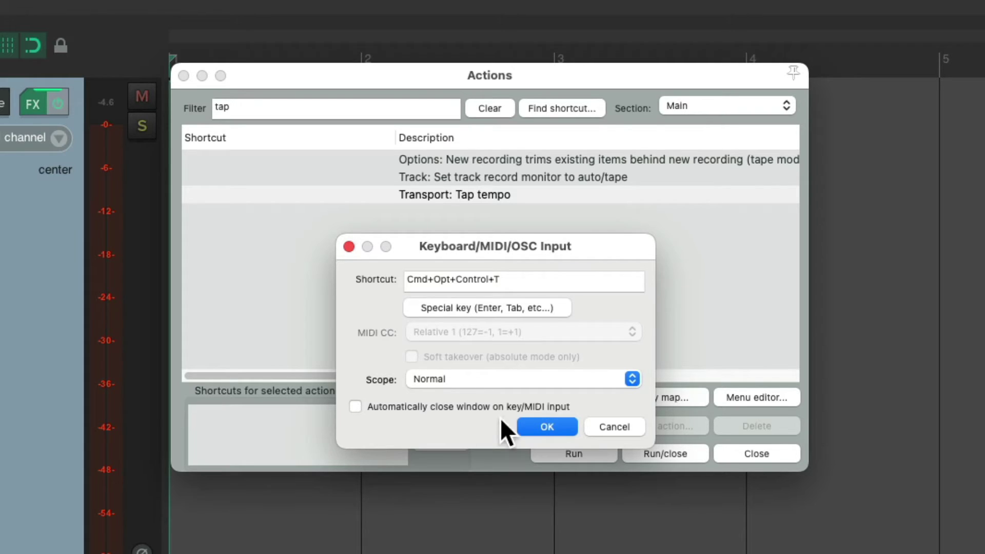
{"action": "left_click", "coordinate": [538, 426]}
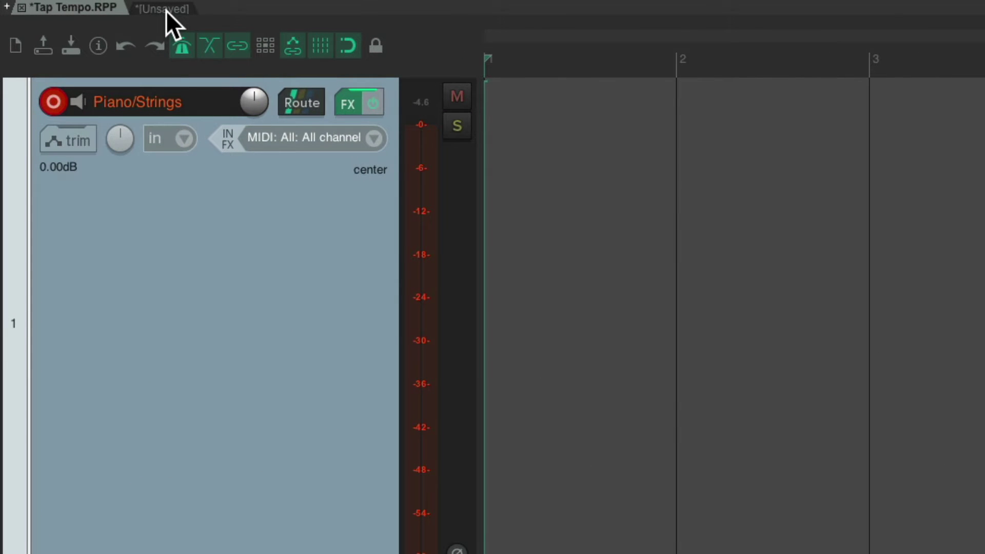
{"action": "left_click", "coordinate": [163, 9]}
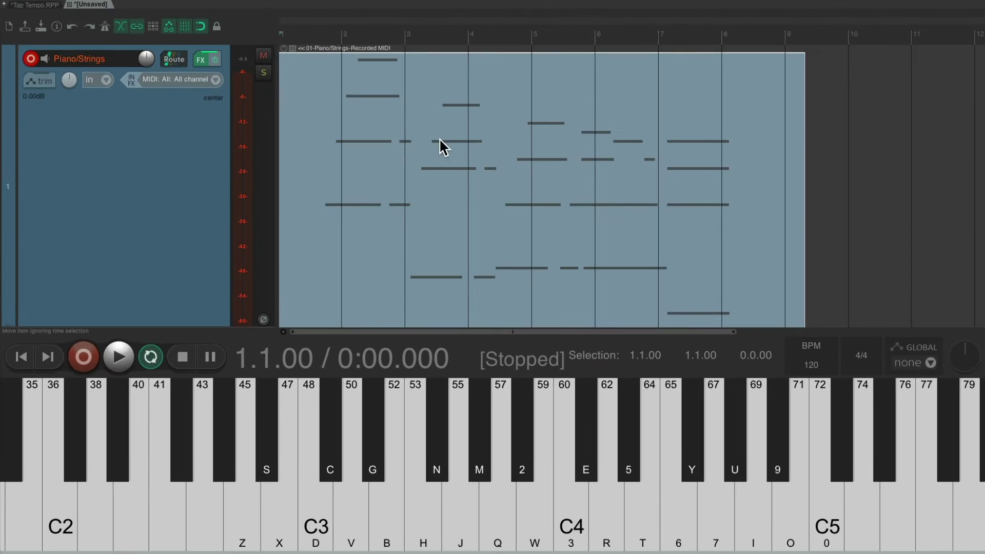
{"action": "key", "text": "space"}
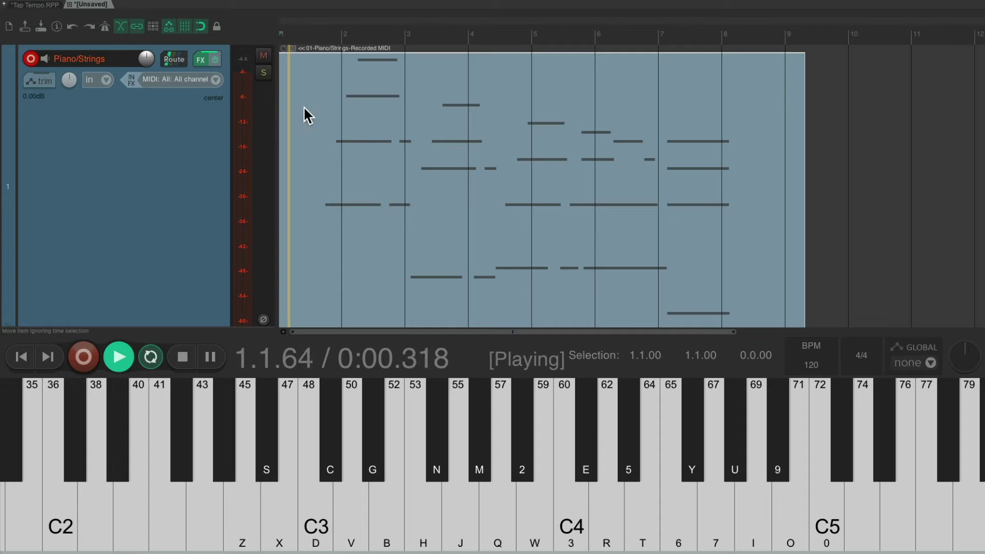
{"action": "left_click", "coordinate": [50, 6]}
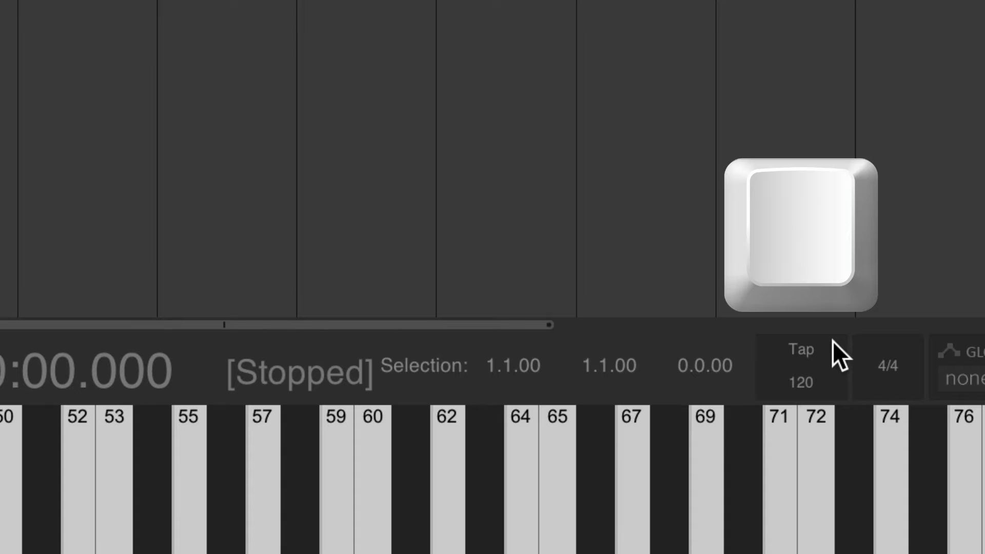
Tap the Tap tempo box in rhythm until the project tempo reads 90 BPM
{"action": "left_click", "coordinate": [833, 341]}
{"action": "left_click", "coordinate": [833, 341]}
{"action": "left_click", "coordinate": [833, 341]}
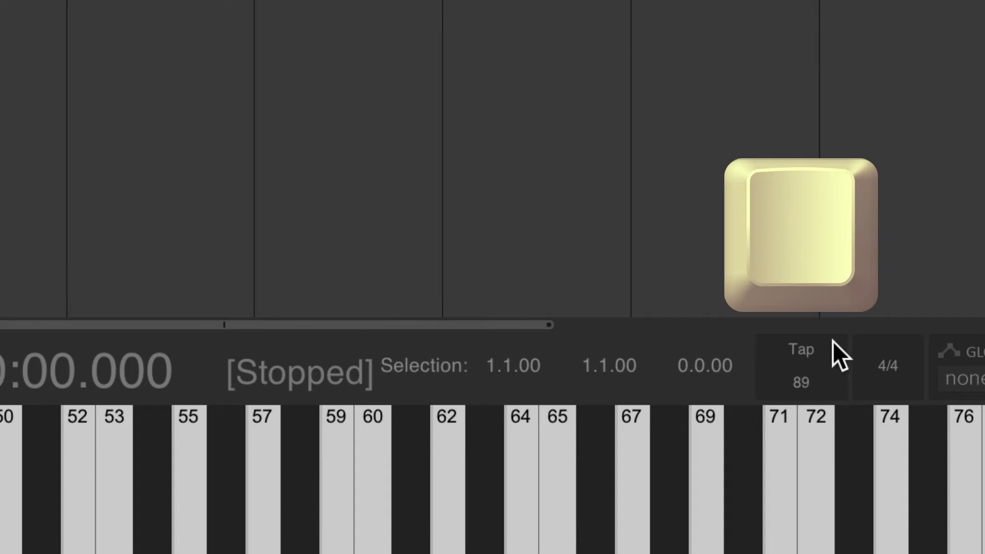
{"action": "left_click", "coordinate": [834, 341]}
{"action": "left_click", "coordinate": [833, 341]}
{"action": "left_click", "coordinate": [834, 341]}
{"action": "left_click", "coordinate": [833, 342]}
{"action": "left_click", "coordinate": [833, 341]}
{"action": "left_click", "coordinate": [833, 341]}
{"action": "left_click", "coordinate": [833, 341]}
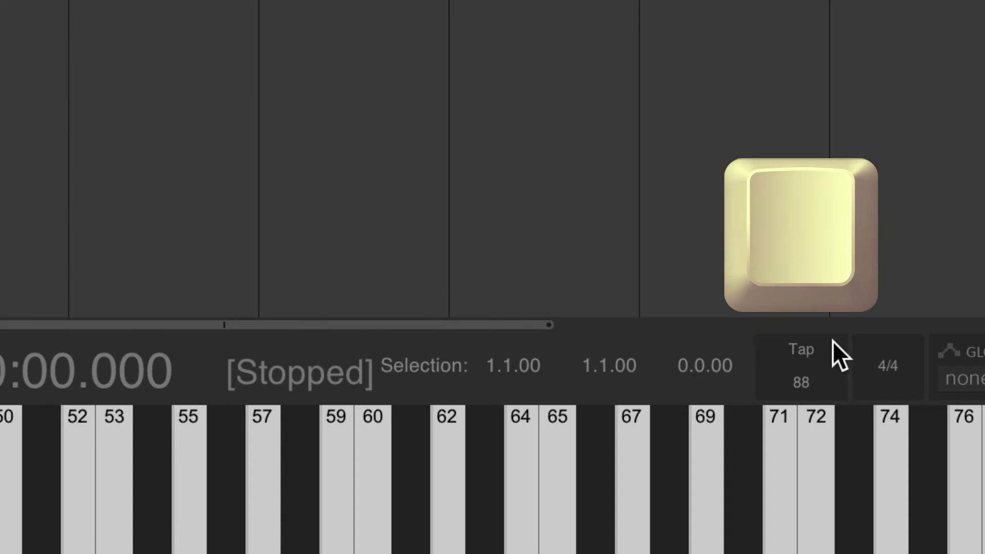
{"action": "left_click", "coordinate": [833, 341]}
{"action": "left_click", "coordinate": [834, 341]}
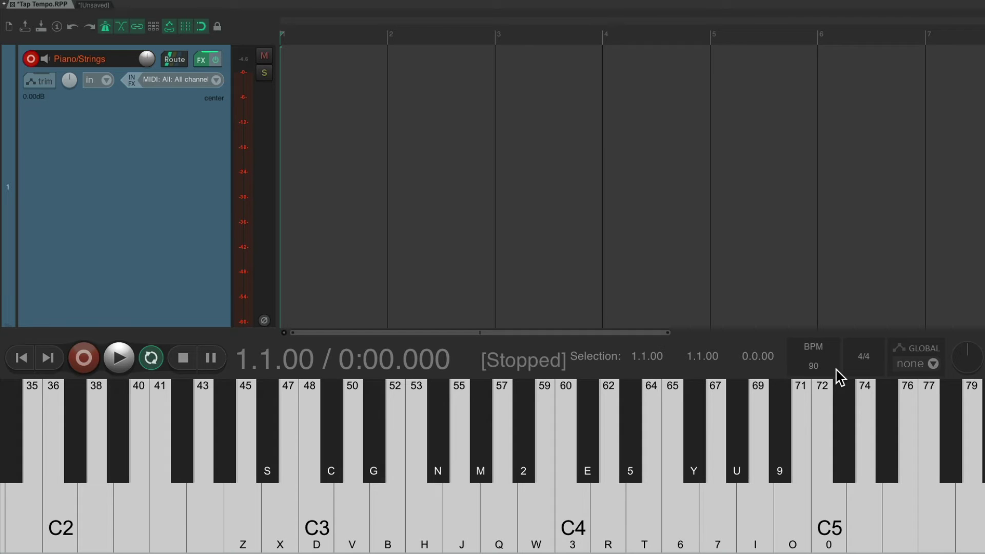
{"action": "key", "text": "ctrl+r"}
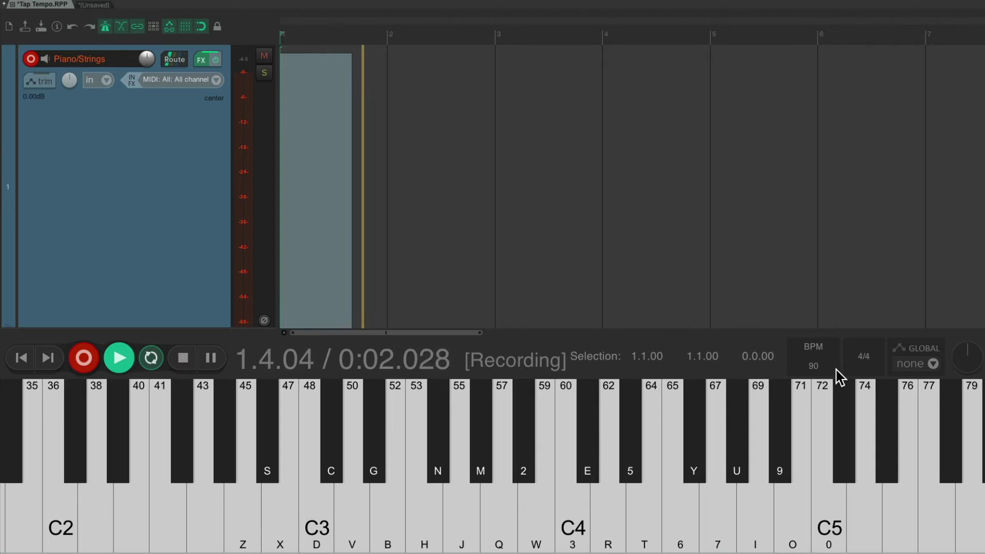
{"action": "key", "text": "q"}
{"action": "key", "text": "t"}
{"action": "key", "text": "i"}
{"action": "left_click", "coordinate": [838, 372]}
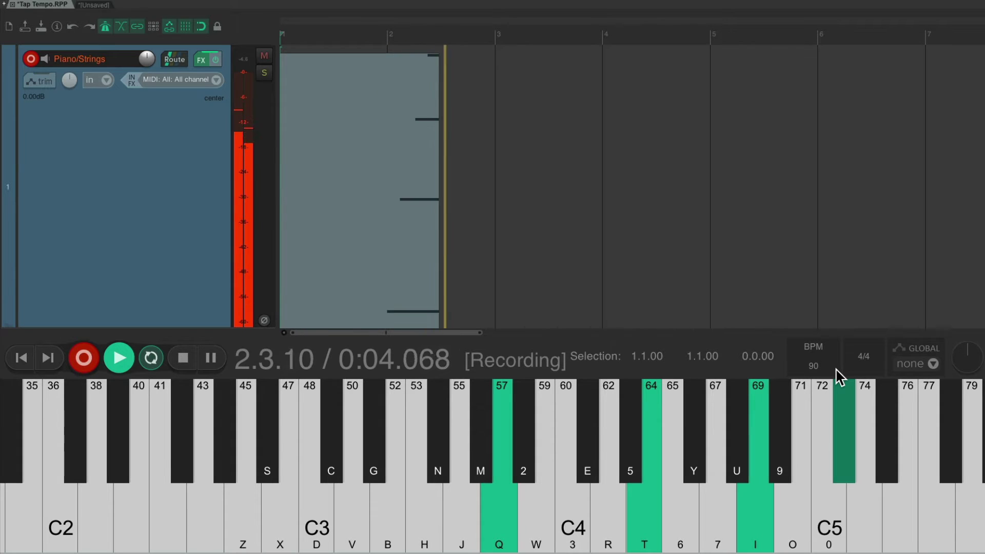
{"action": "key", "text": "q"}
{"action": "key", "text": "t"}
{"action": "key", "text": "c"}
{"action": "key", "text": "e"}
{"action": "key", "text": "t"}
{"action": "key", "text": "u"}
{"action": "key", "text": "c"}
{"action": "key", "text": "v"}
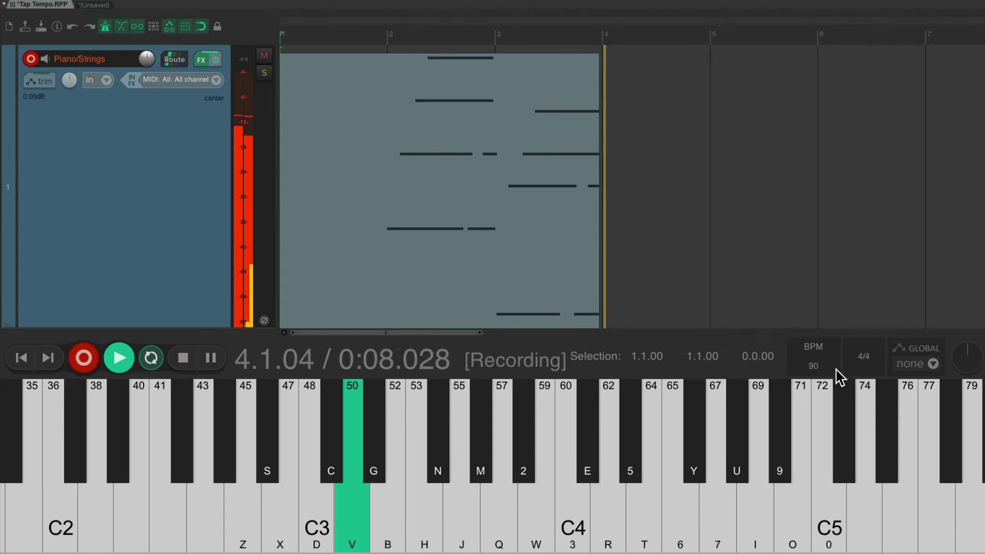
{"action": "key", "text": "q"}
{"action": "key", "text": "r"}
{"action": "key", "text": "y"}
{"action": "key", "text": "v"}
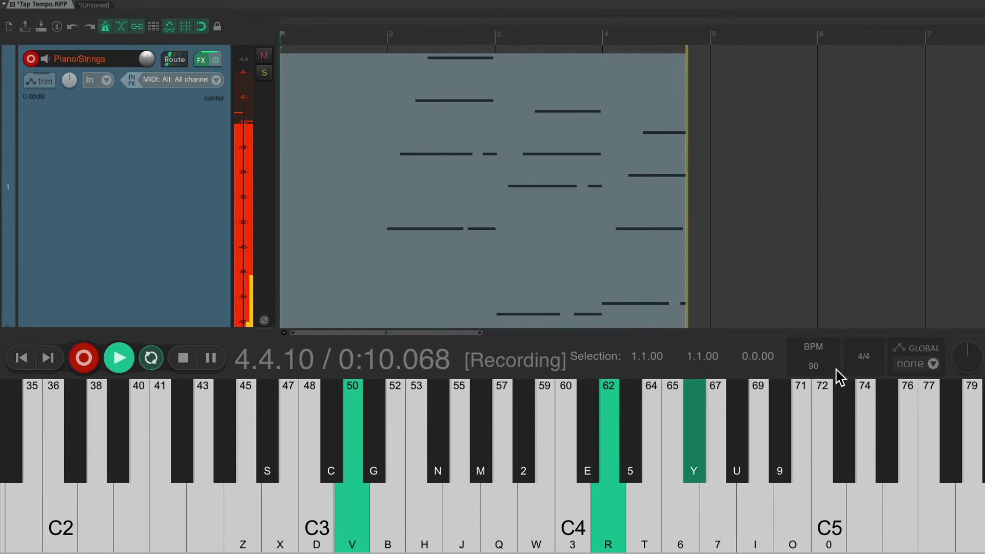
{"action": "key", "text": "q"}
{"action": "key", "text": "v"}
{"action": "key", "text": "r"}
{"action": "key", "text": "6"}
{"action": "key", "text": "t"}
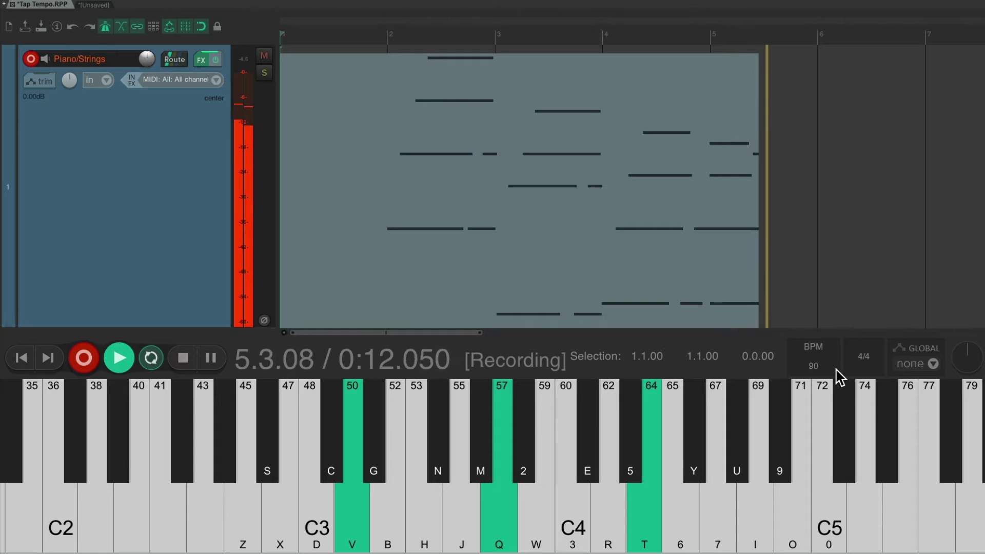
{"action": "key", "text": "r"}
{"action": "key", "text": "z"}
{"action": "key", "text": "q"}
{"action": "key", "text": "e"}
{"action": "key", "text": "t"}
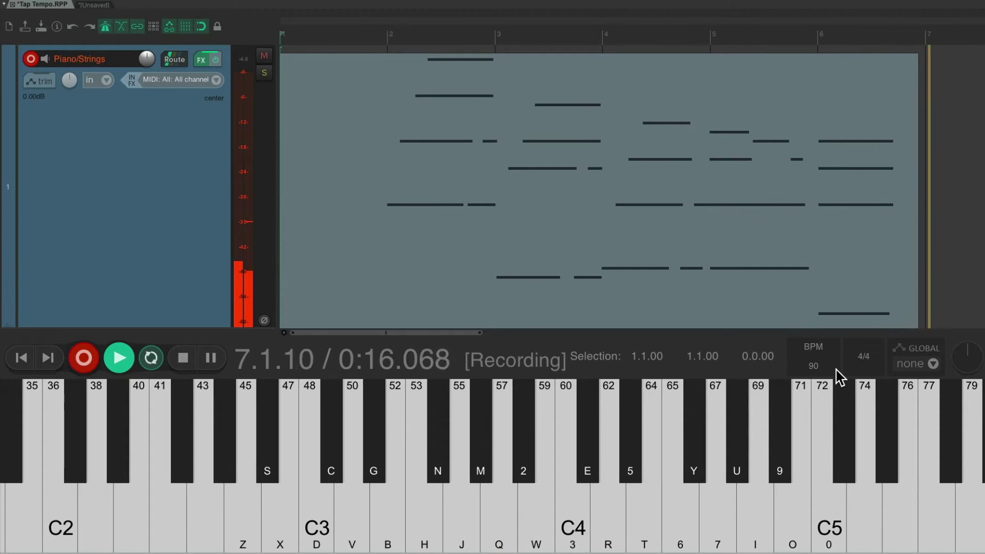
{"action": "key", "text": "space"}
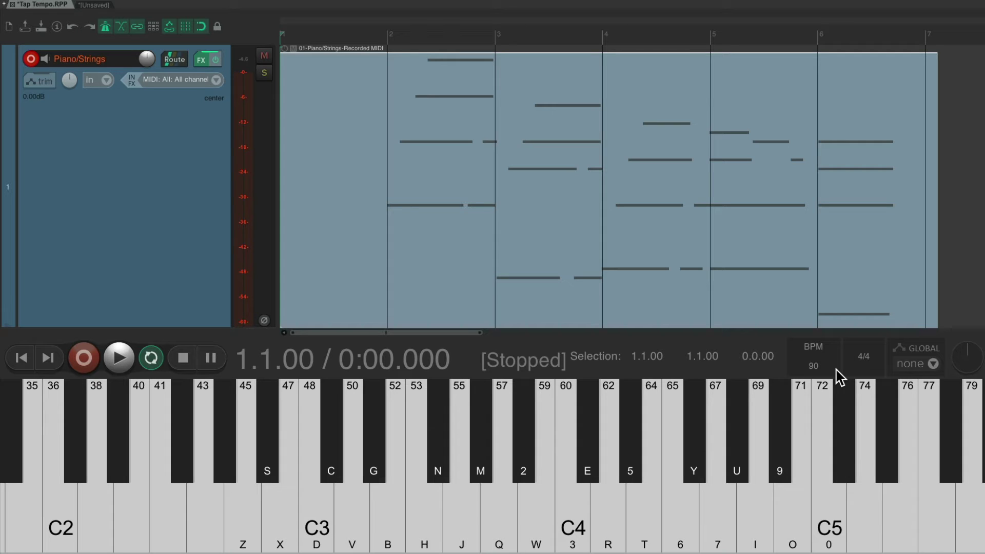
{"action": "key", "text": "ctrl+z"}
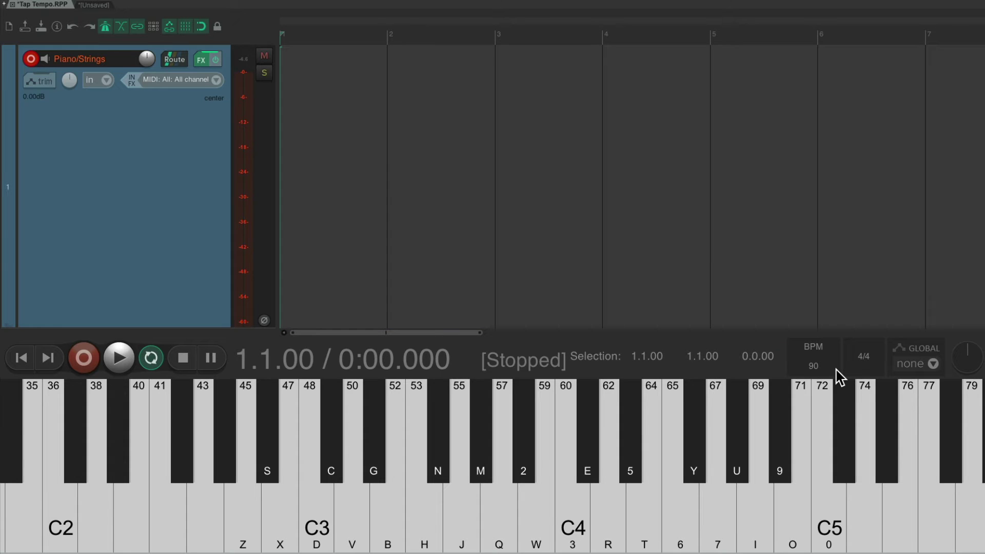
Undo the tempo back to 120 BPM and add MIDI Chan 1 Note 93 as a Tap tempo trigger
{"action": "key", "text": "ctrl+z"}
{"action": "key", "text": "shift+slash"}
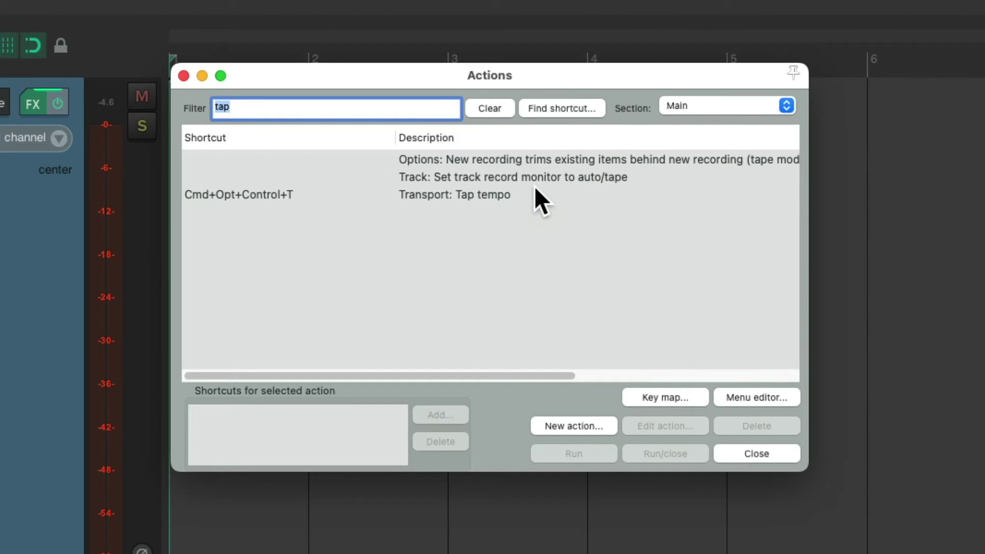
{"action": "left_click", "coordinate": [535, 191]}
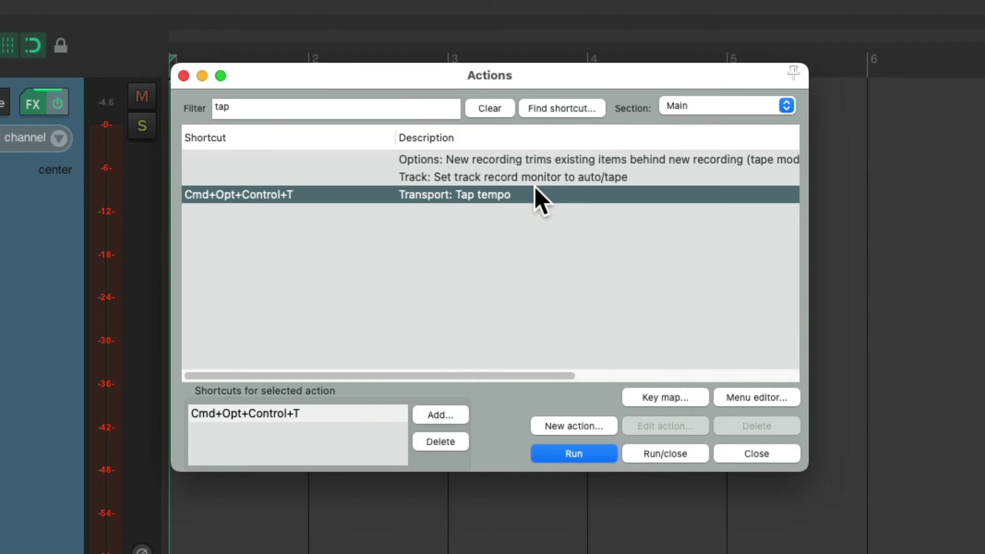
{"action": "left_click", "coordinate": [455, 413]}
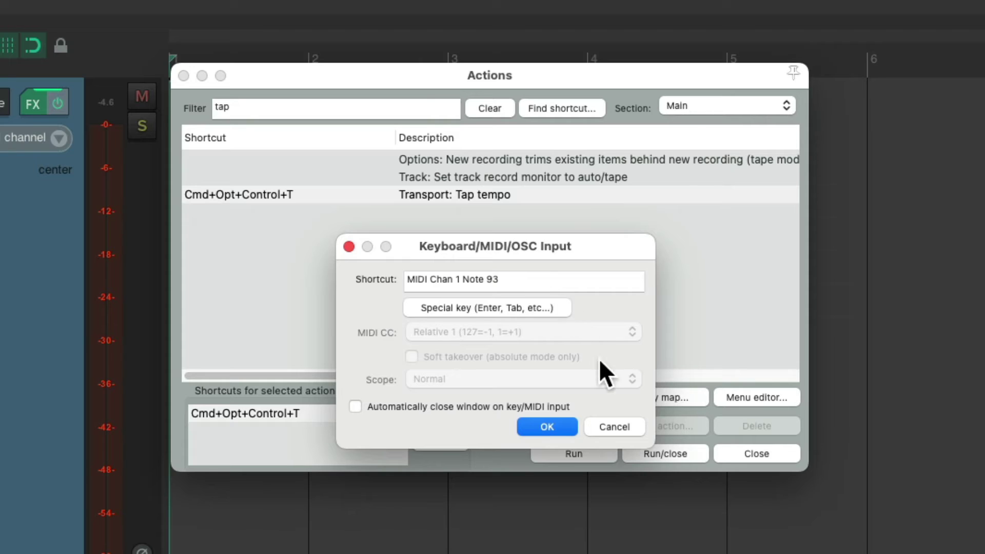
{"action": "left_click", "coordinate": [562, 424]}
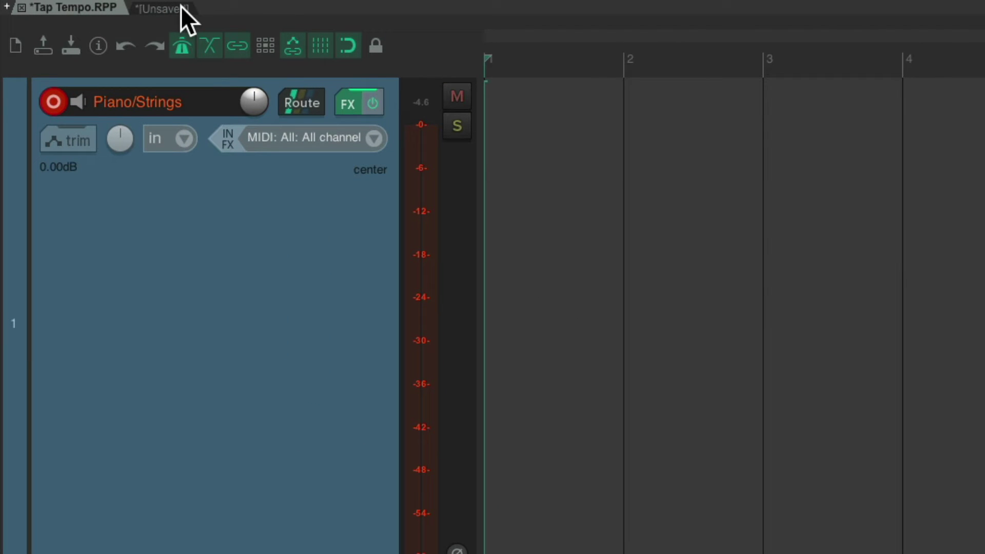
Briefly play the project holding the recorded MIDI, then return to the empty Tap Tempo project
{"action": "left_click", "coordinate": [181, 8]}
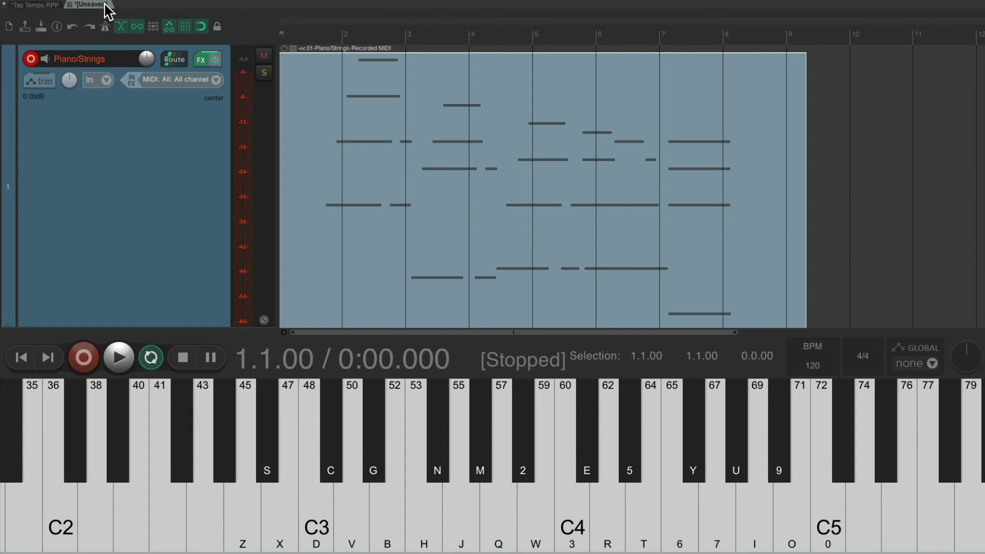
{"action": "key", "text": "space"}
{"action": "left_click", "coordinate": [43, 6]}
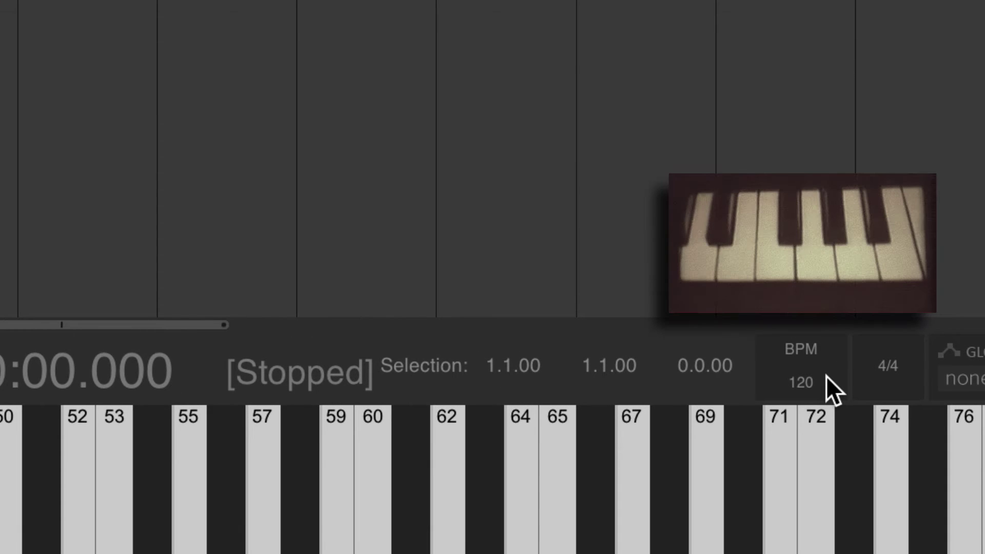
Tap the BPM box in rhythm until the tempo settles at 89 BPM
{"action": "left_click", "coordinate": [826, 376]}
{"action": "left_click", "coordinate": [826, 376]}
{"action": "left_click", "coordinate": [826, 376]}
{"action": "left_click", "coordinate": [825, 376]}
{"action": "left_click", "coordinate": [826, 377]}
{"action": "left_click", "coordinate": [826, 377]}
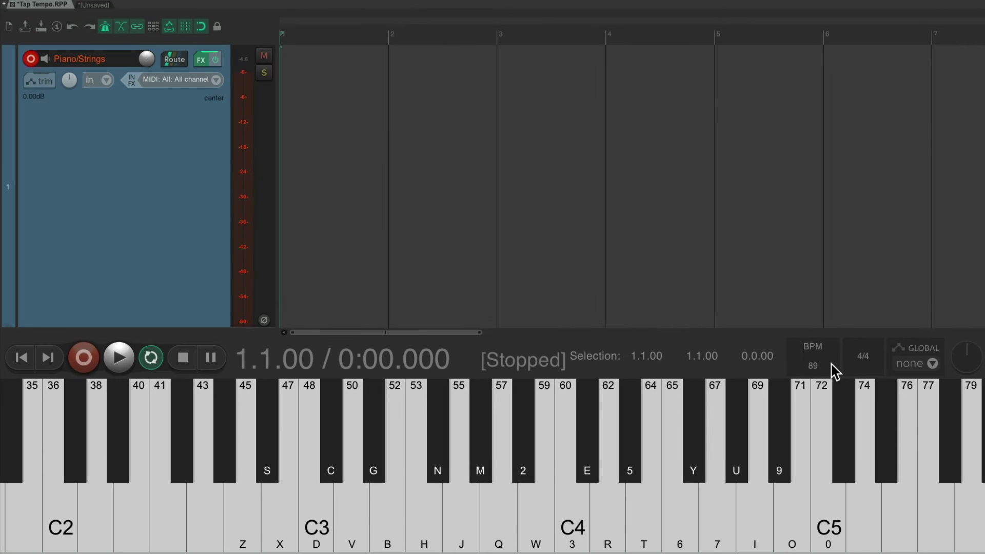
Start recording at 89 BPM and play the opening chords built on notes 57, 64 and 69
{"action": "key", "text": "ctrl+r"}
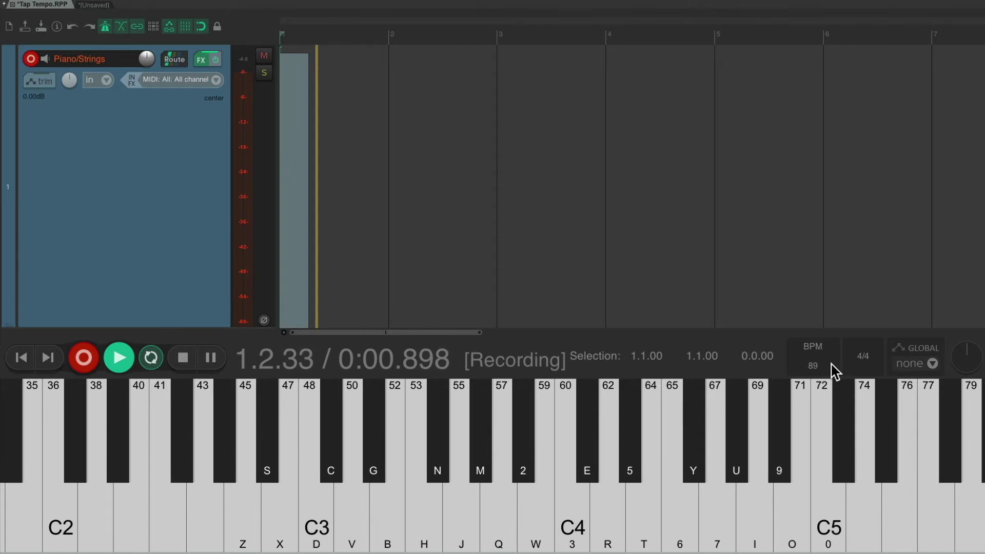
{"action": "key", "text": "q"}
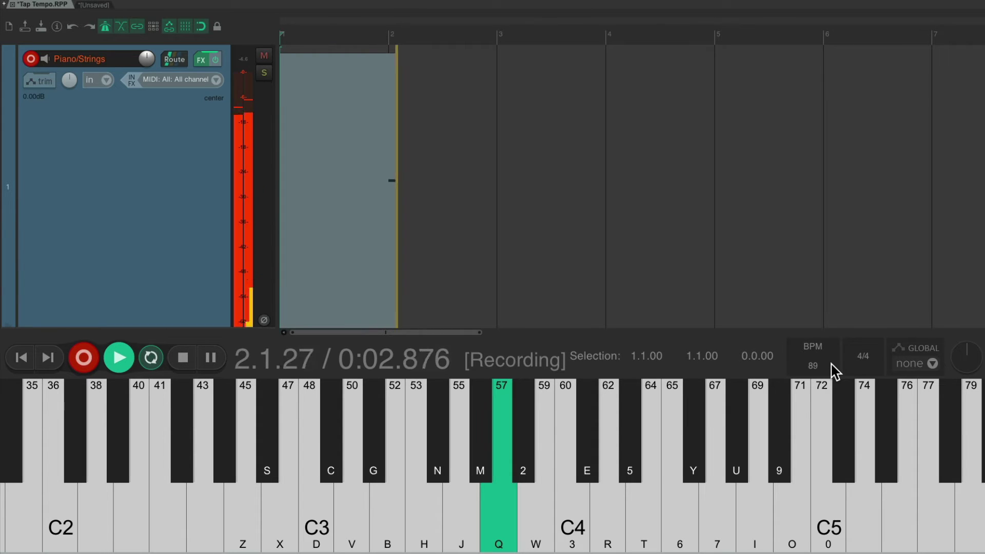
{"action": "key", "text": "t"}
{"action": "key", "text": "i"}
{"action": "key", "text": "q"}
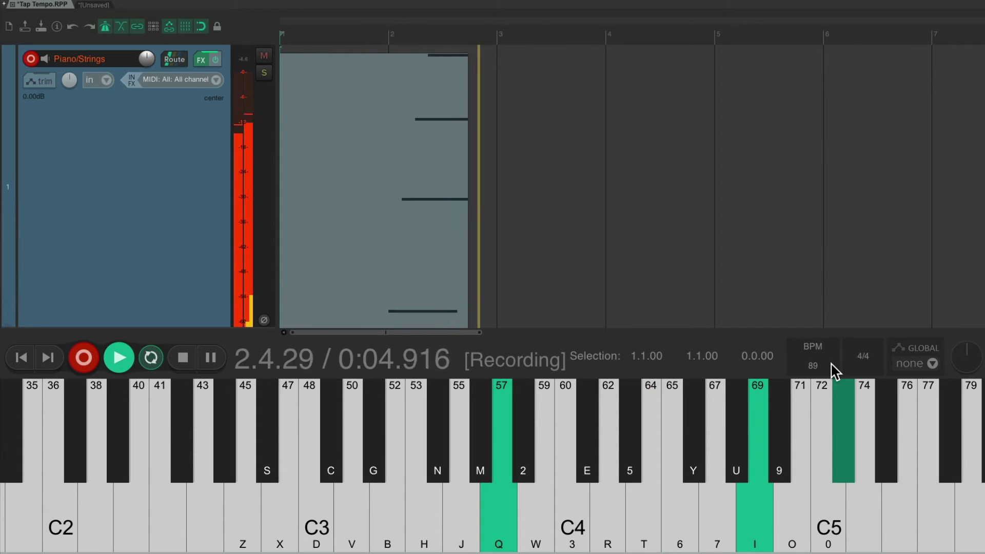
{"action": "key", "text": "t"}
{"action": "key", "text": "c"}
{"action": "key", "text": "e"}
{"action": "key", "text": "t"}
{"action": "key", "text": "u"}
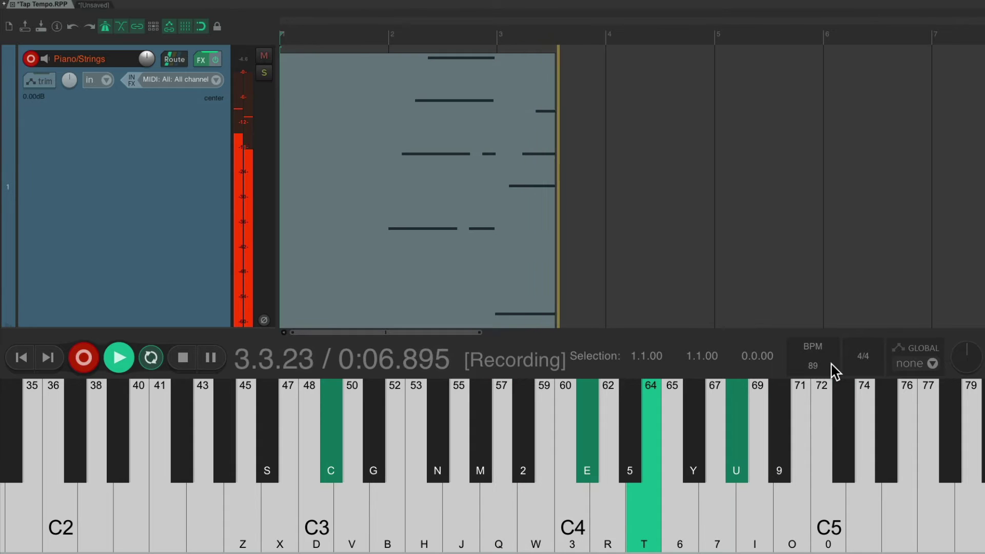
{"action": "key", "text": "c"}
{"action": "key", "text": "e"}
Play the chords on notes 50, 57, 62 and 65, then the melody notes
{"action": "key", "text": "v"}
{"action": "key", "text": "q"}
{"action": "key", "text": "r"}
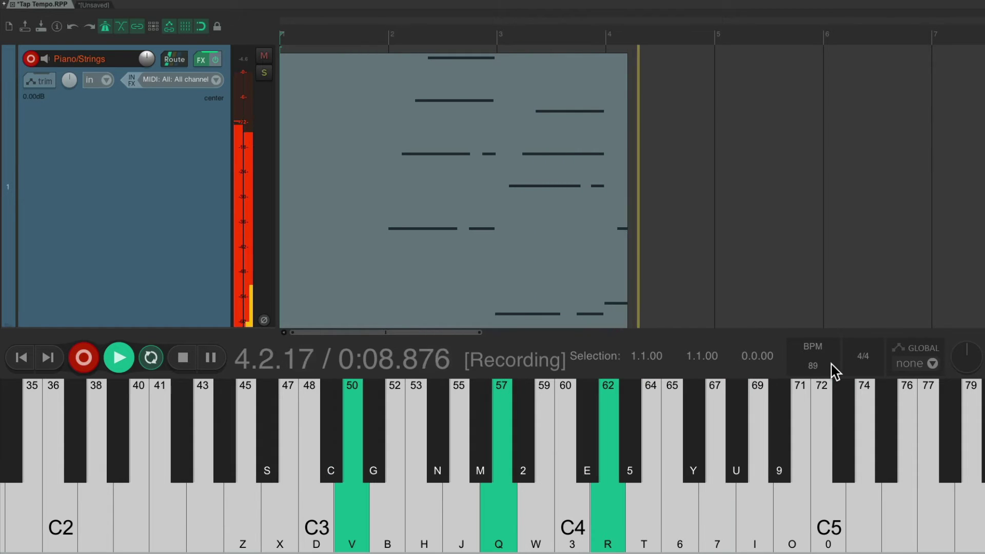
{"action": "key", "text": "y"}
{"action": "key", "text": "v"}
{"action": "key", "text": "q"}
{"action": "key", "text": "r"}
{"action": "key", "text": "6"}
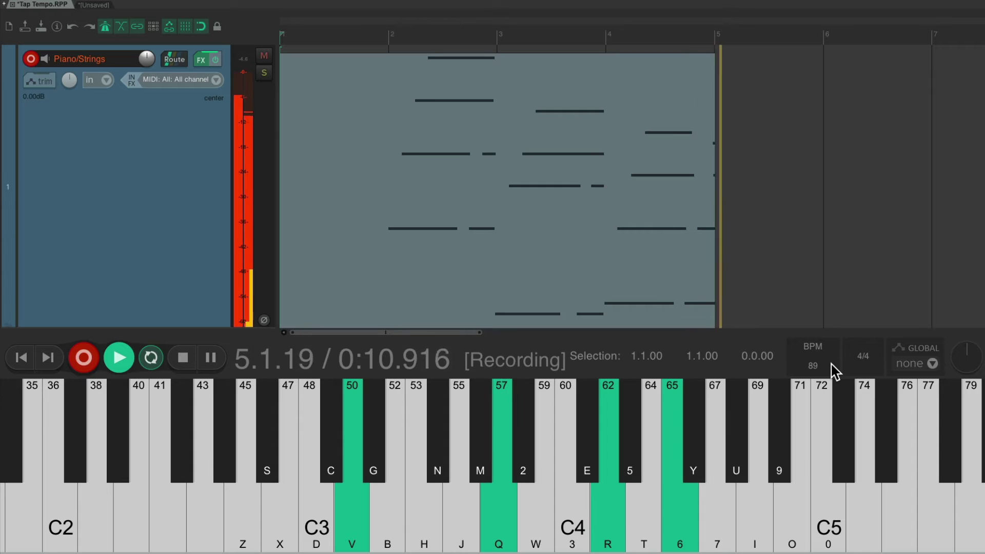
{"action": "key", "text": "t"}
{"action": "key", "text": "r"}
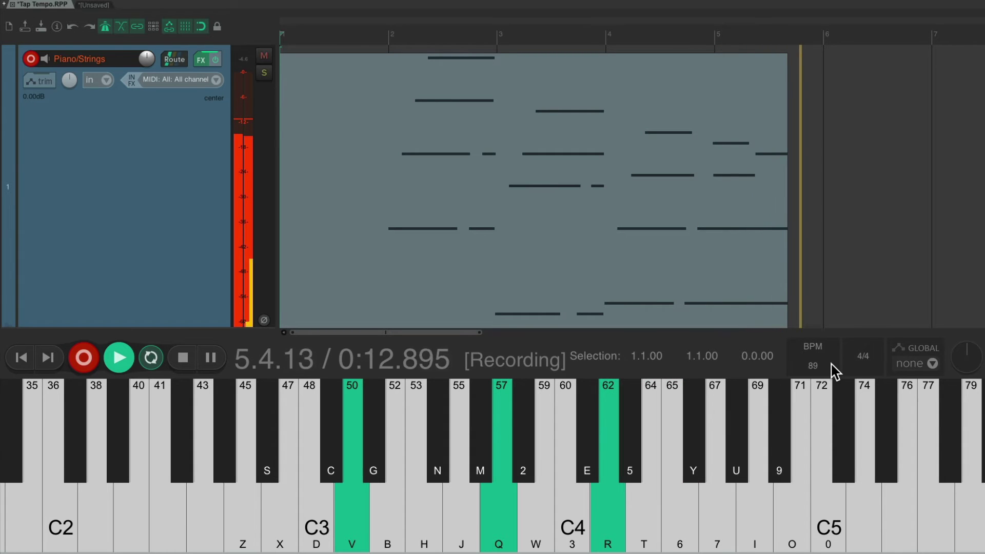
Play the final chord (notes 45, 57, 63, 64) and stop recording
{"action": "key", "text": "z"}
{"action": "key", "text": "q"}
{"action": "key", "text": "e"}
{"action": "key", "text": "t"}
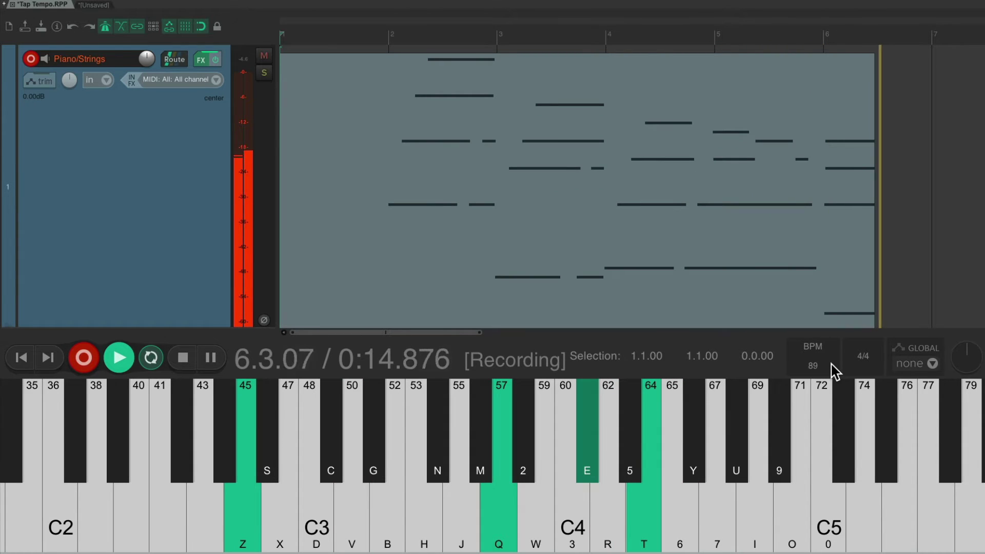
{"action": "key", "text": "space"}
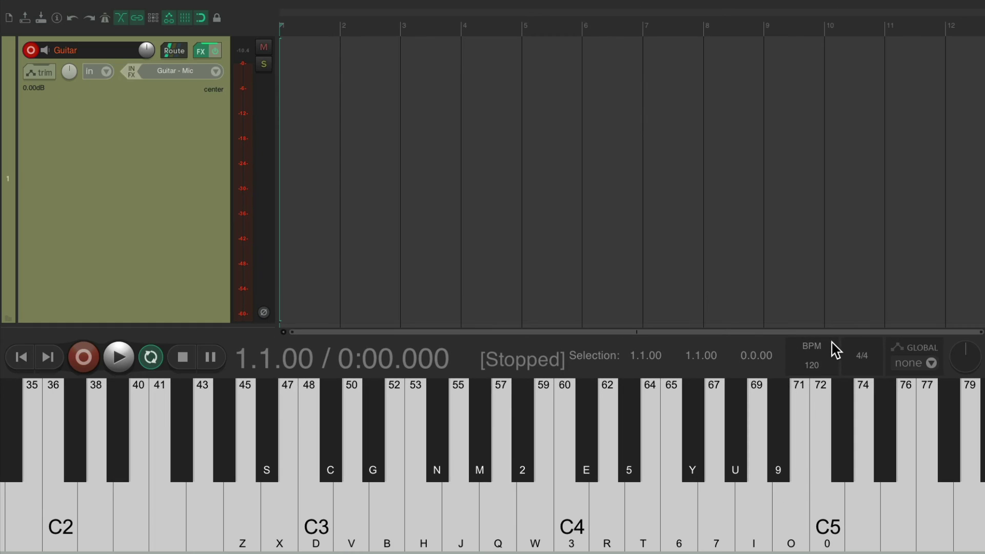
Bind the sustain pedal's CC 64 to Transport: Tap tempo with the MIDI CC mode Relative 1
{"action": "key", "text": "shift+slash"}
{"action": "left_click", "coordinate": [516, 195]}
{"action": "left_click", "coordinate": [451, 414]}
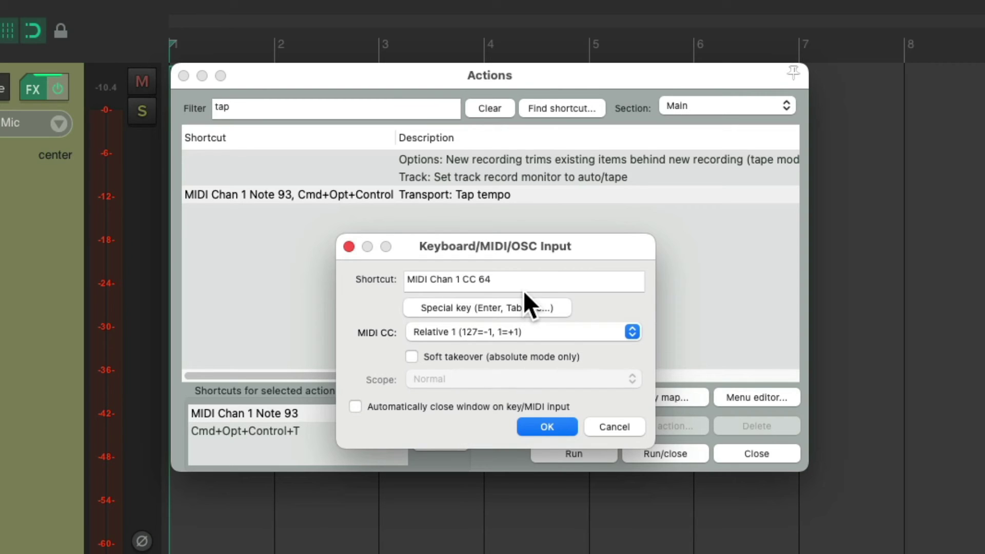
{"action": "left_click", "coordinate": [548, 331]}
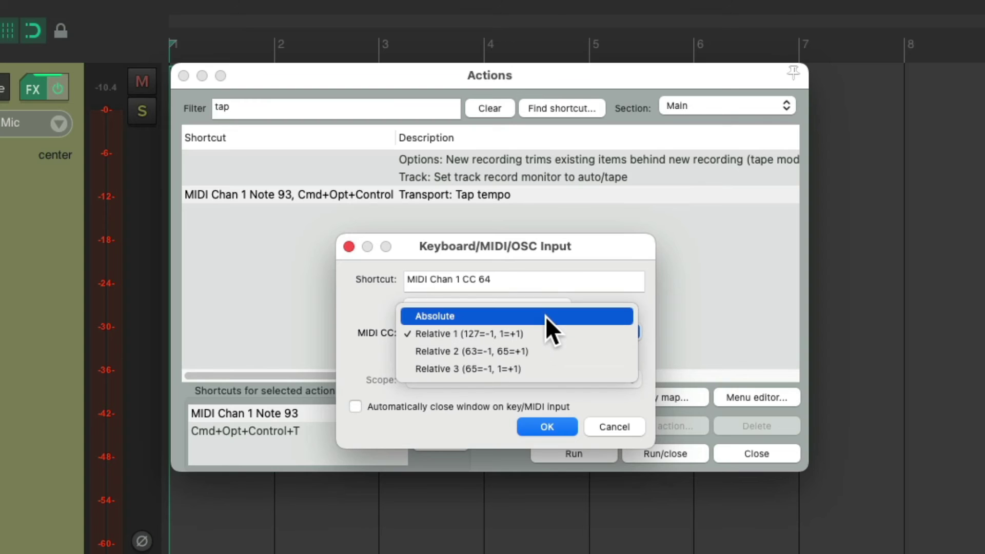
{"action": "left_click", "coordinate": [546, 316]}
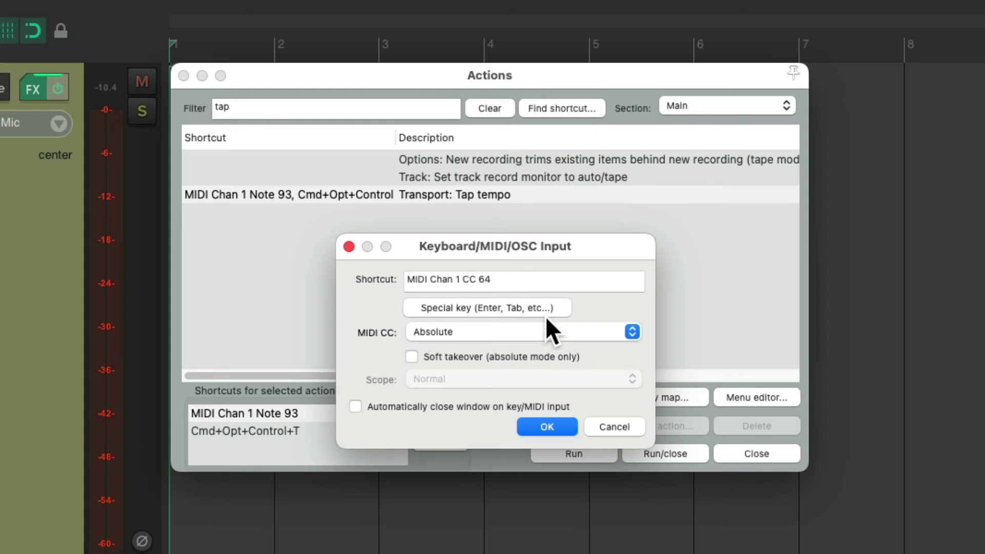
{"action": "left_click", "coordinate": [528, 331]}
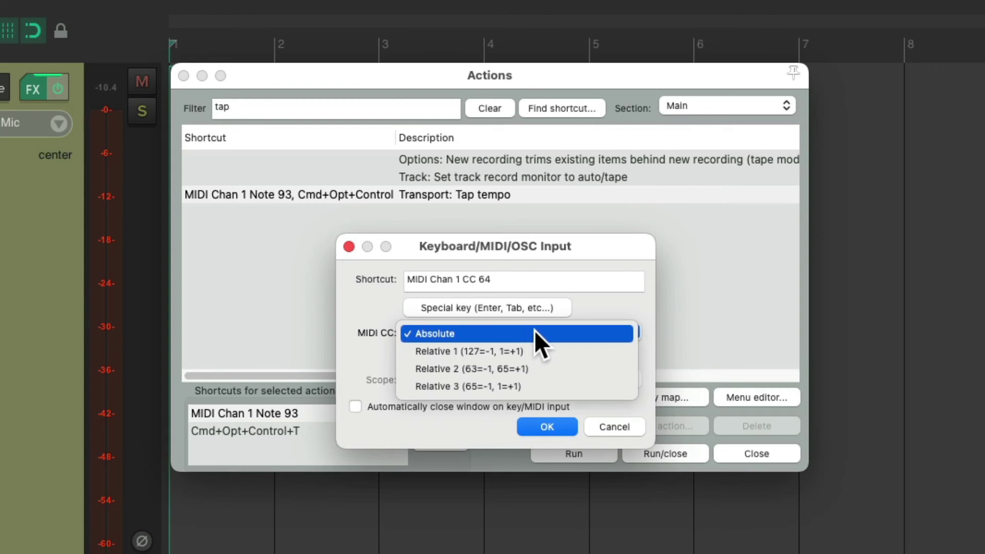
{"action": "left_click", "coordinate": [554, 351]}
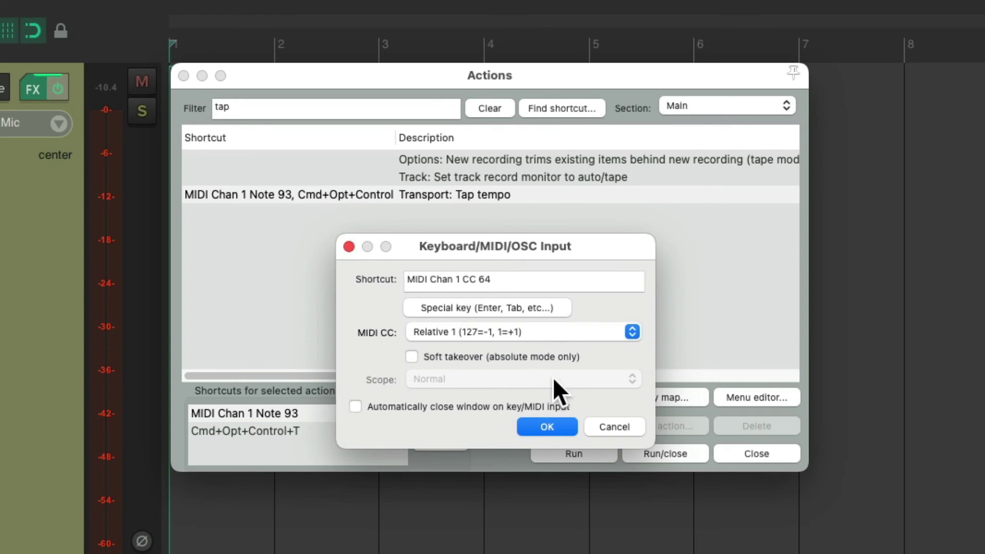
{"action": "left_click", "coordinate": [547, 426]}
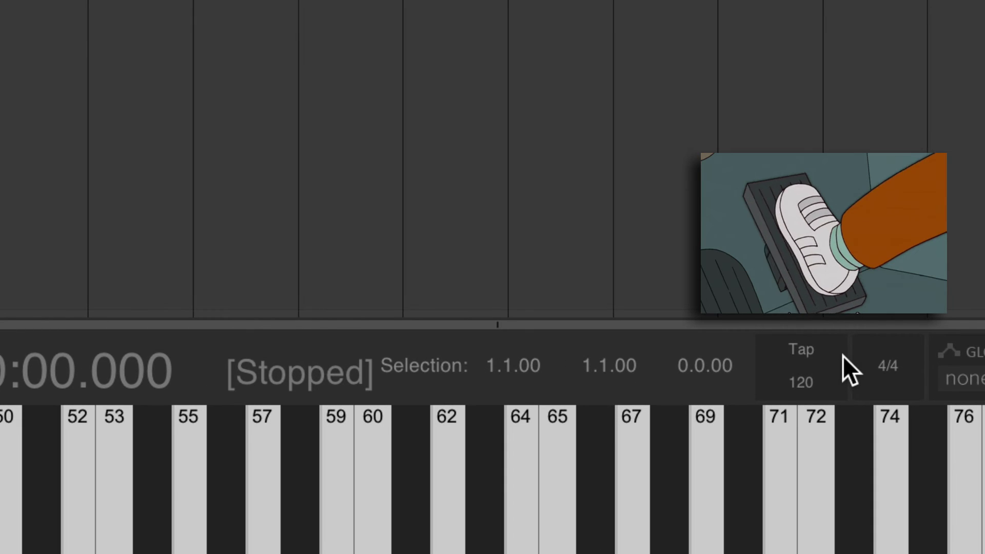
Adjust the Guitar project's tempo until the BPM box reads 102 in 4/4
{"action": "scroll", "coordinate": [843, 356], "scroll_direction": "down", "scroll_amount": 17}
{"action": "scroll", "coordinate": [843, 355], "scroll_direction": "up", "scroll_amount": 1}
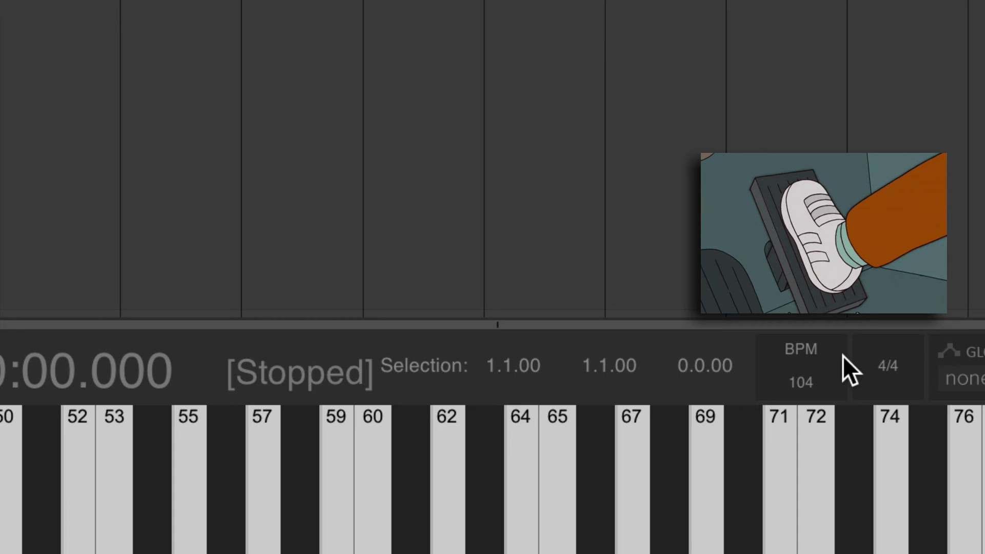
{"action": "scroll", "coordinate": [844, 356], "scroll_direction": "up", "scroll_amount": 16}
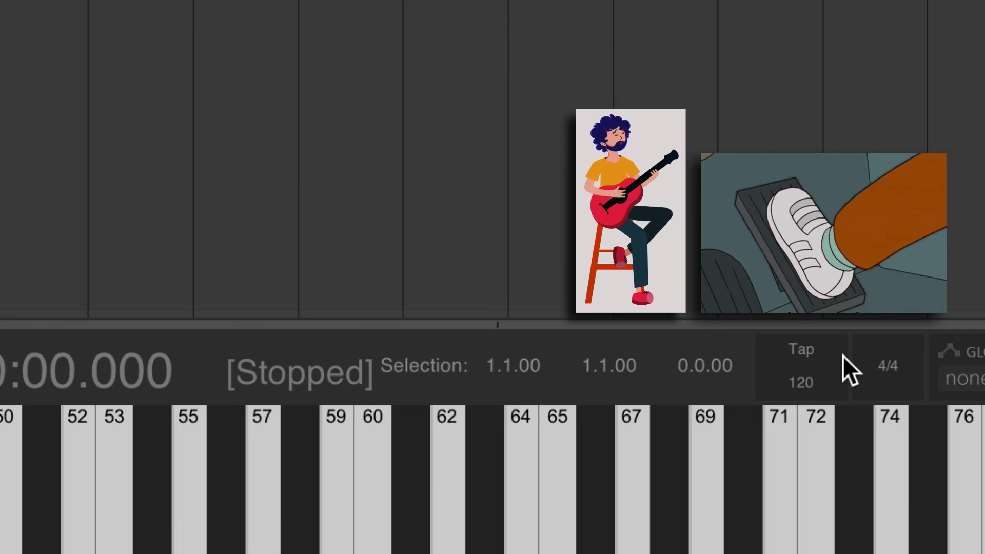
{"action": "scroll", "coordinate": [843, 356], "scroll_direction": "down", "scroll_amount": 20}
{"action": "scroll", "coordinate": [843, 357], "scroll_direction": "up", "scroll_amount": 4}
{"action": "scroll", "coordinate": [843, 356], "scroll_direction": "down", "scroll_amount": 2}
{"action": "scroll", "coordinate": [843, 356], "scroll_direction": "up", "scroll_amount": 1}
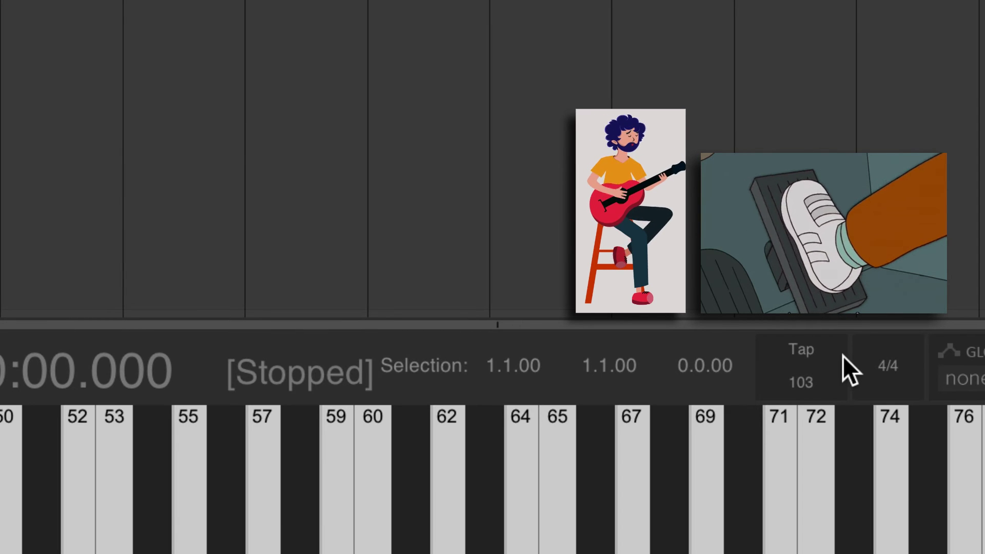
{"action": "scroll", "coordinate": [843, 355], "scroll_direction": "up", "scroll_amount": 1}
{"action": "scroll", "coordinate": [843, 356], "scroll_direction": "down", "scroll_amount": 2}
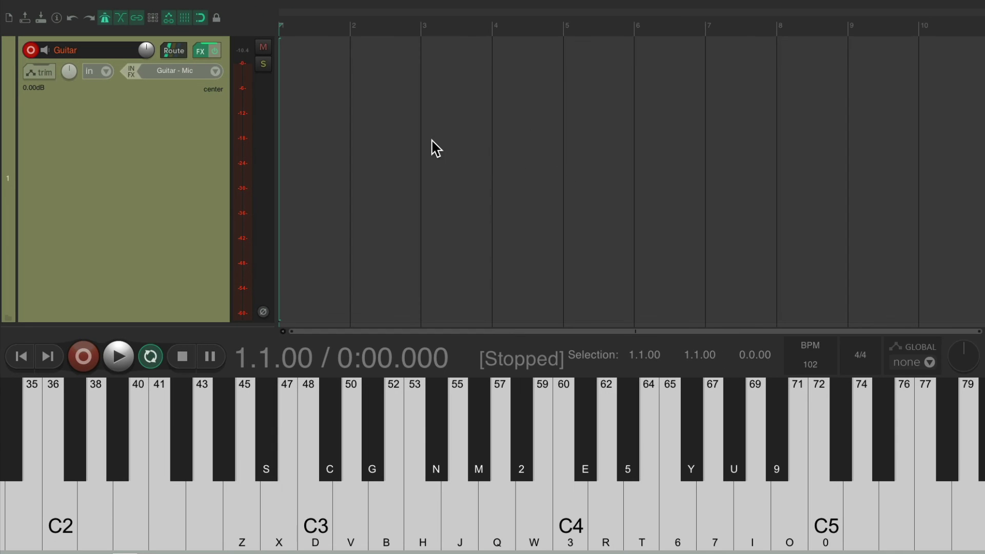
Record a roughly ten-bar guitar take, Guitar-13.wav, onto the Guitar track
{"action": "key", "text": "ctrl+r"}
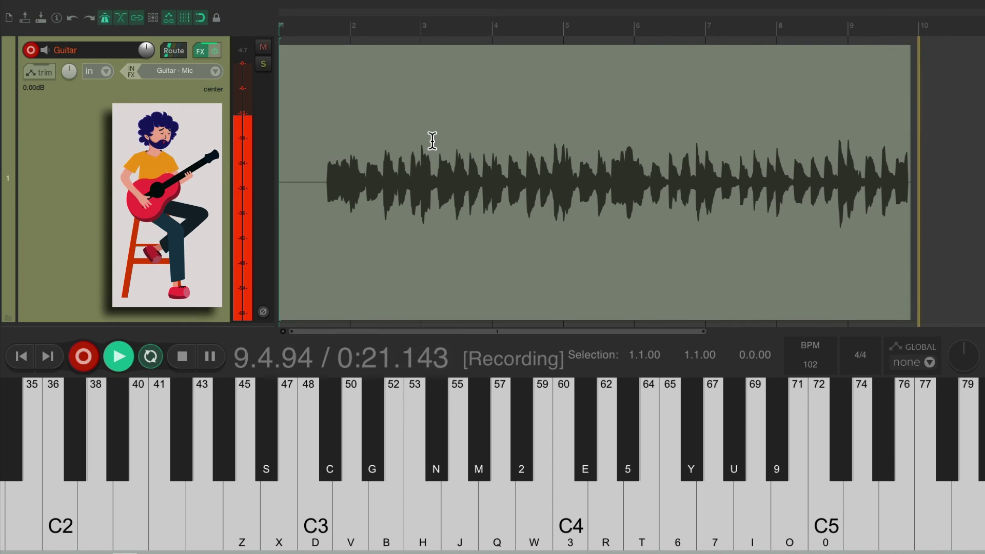
{"action": "key", "text": "space"}
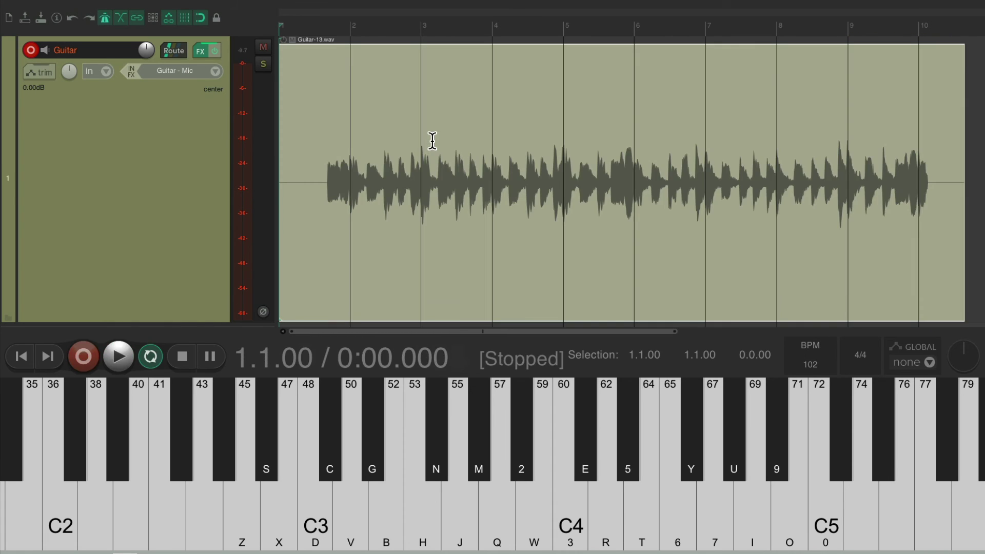